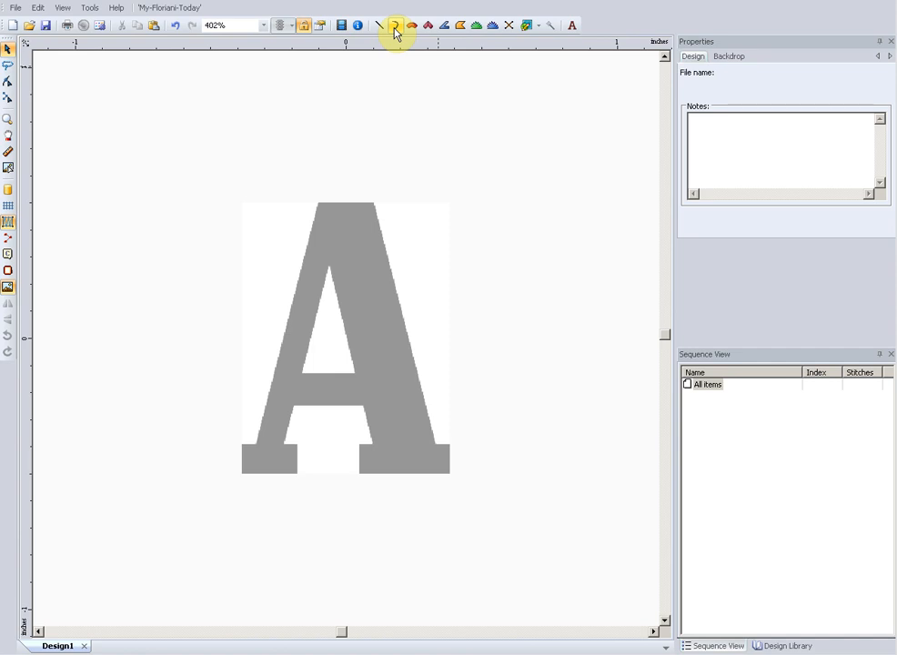
Start a Run stitch underlay path at the left foot, tracing the left leg, across the apex and down the outer right edge
{"action": "left_click", "coordinate": [395, 27]}
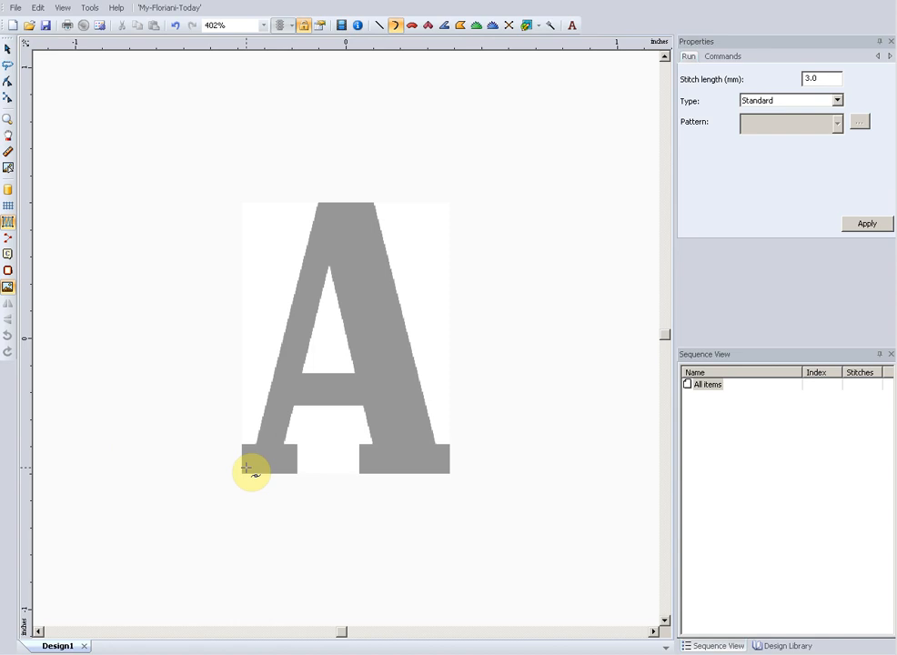
{"action": "left_click", "coordinate": [246, 468]}
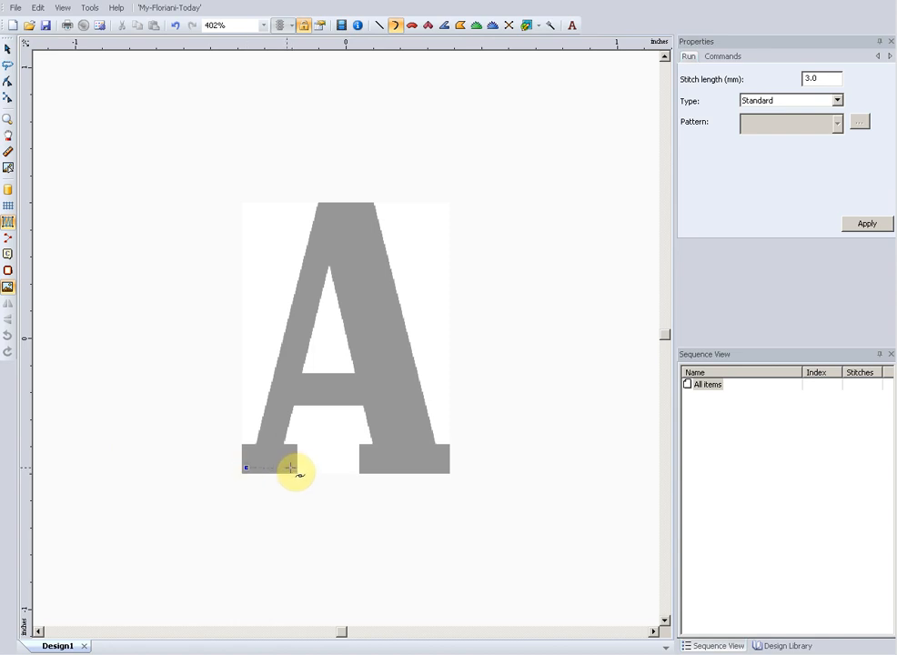
{"action": "left_click", "coordinate": [264, 450]}
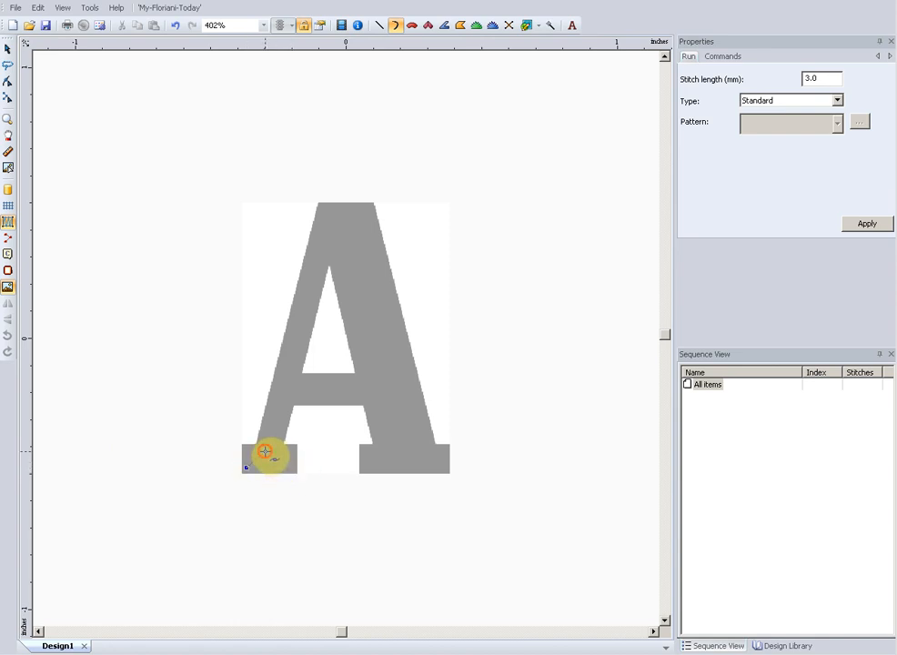
{"action": "left_click", "coordinate": [322, 210]}
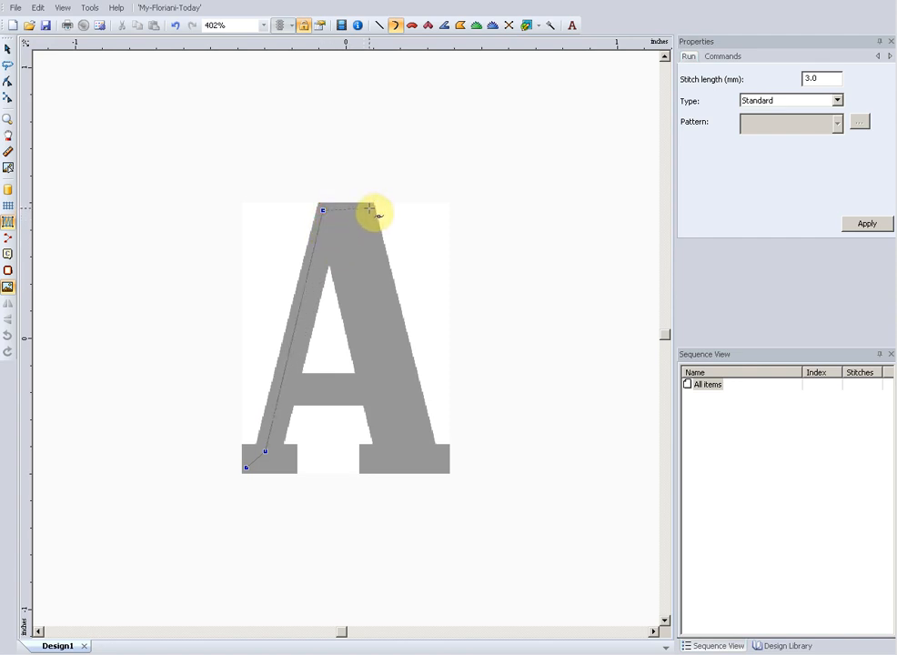
{"action": "left_click", "coordinate": [370, 210]}
{"action": "left_click", "coordinate": [431, 451]}
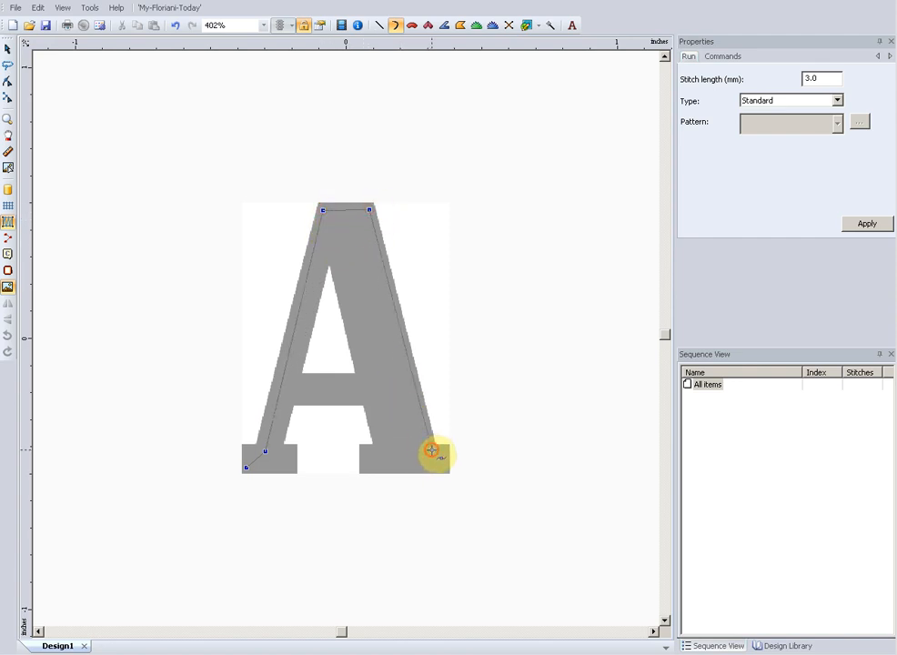
Continue the run path around the right foot of the A, just inside its edges, to the thick leg's inner side
{"action": "left_click", "coordinate": [442, 450]}
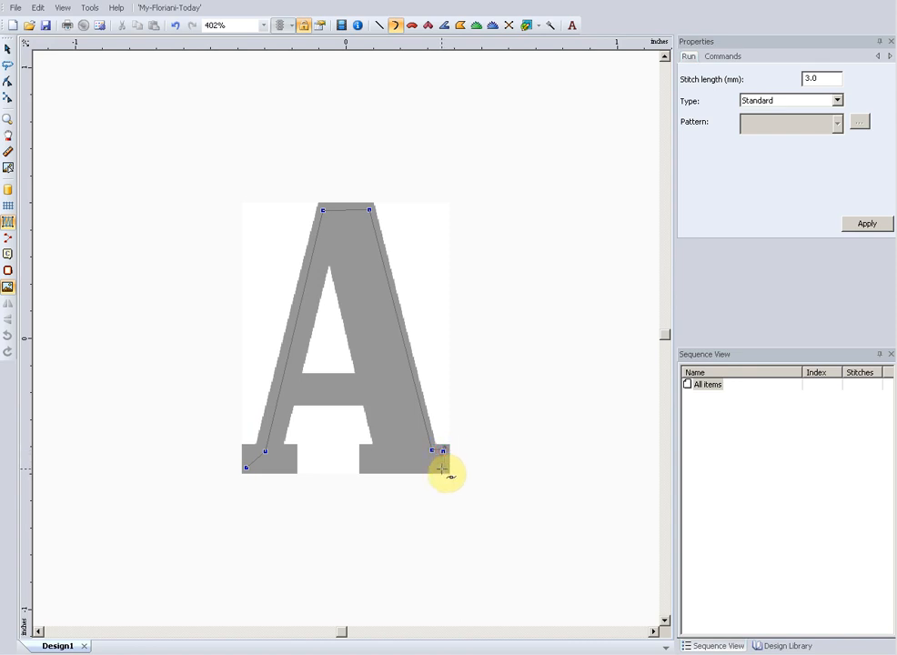
{"action": "left_click", "coordinate": [442, 468]}
{"action": "left_click", "coordinate": [366, 469]}
{"action": "left_click", "coordinate": [366, 450]}
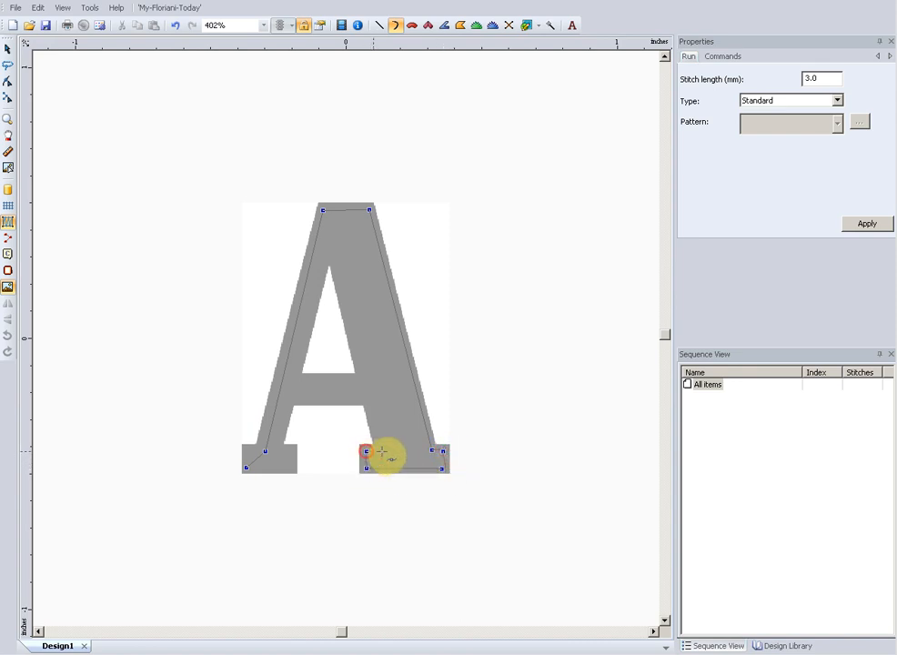
{"action": "left_click", "coordinate": [386, 450]}
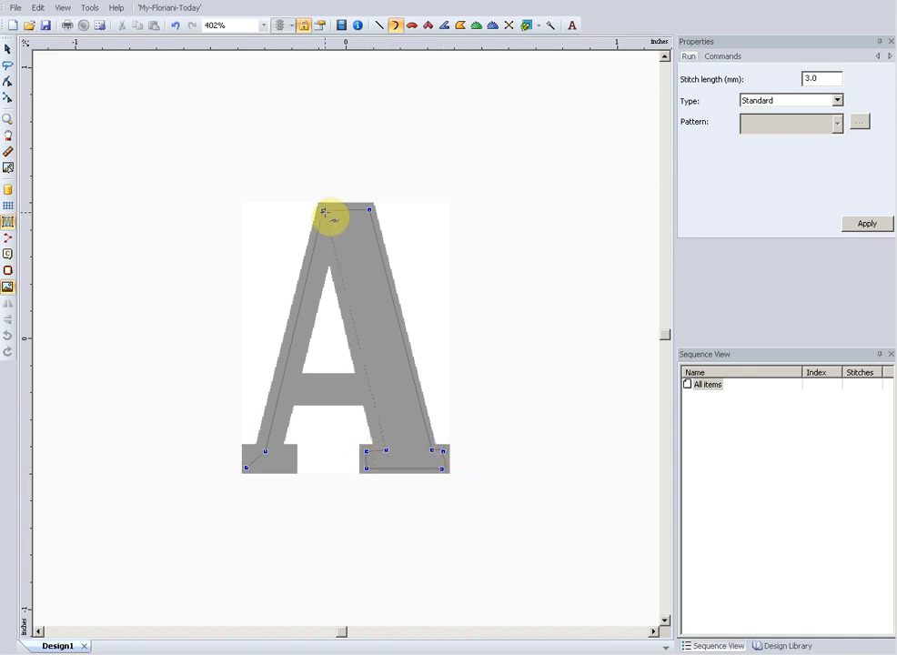
Run the path up the thick right leg to the apex and back down its middle to the right foot
{"action": "left_click", "coordinate": [324, 211]}
{"action": "left_click", "coordinate": [344, 211]}
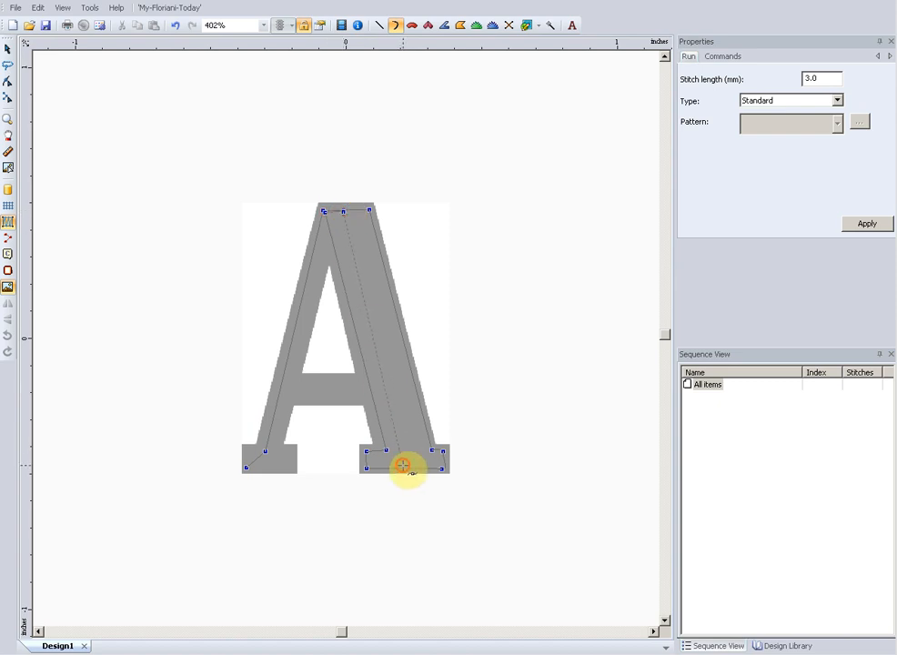
{"action": "left_click", "coordinate": [403, 465]}
{"action": "left_click", "coordinate": [419, 465]}
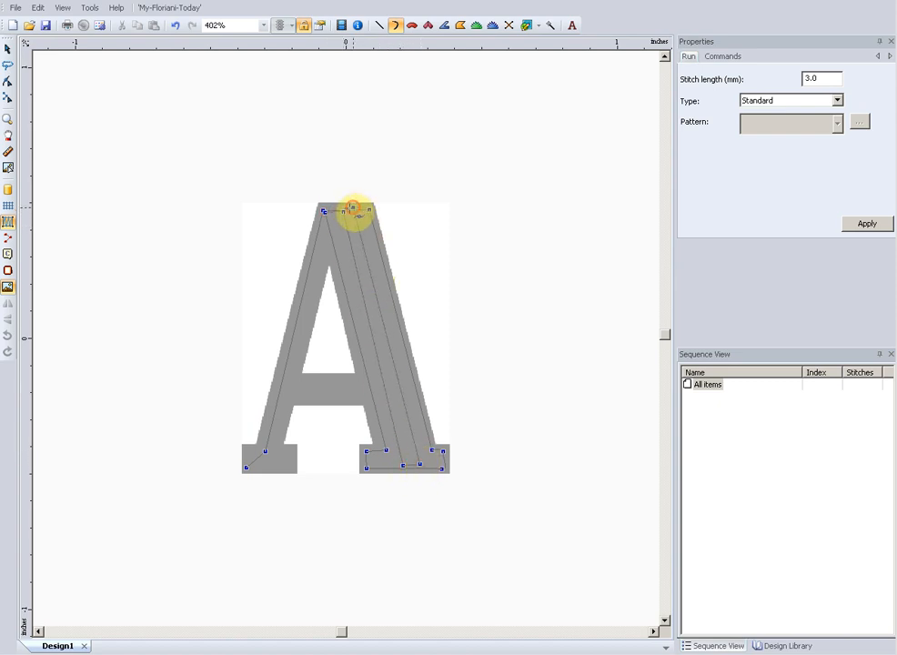
Lead the run path back over the apex, down the left leg's inner edge, and out and back along the crossbar
{"action": "left_click", "coordinate": [324, 260]}
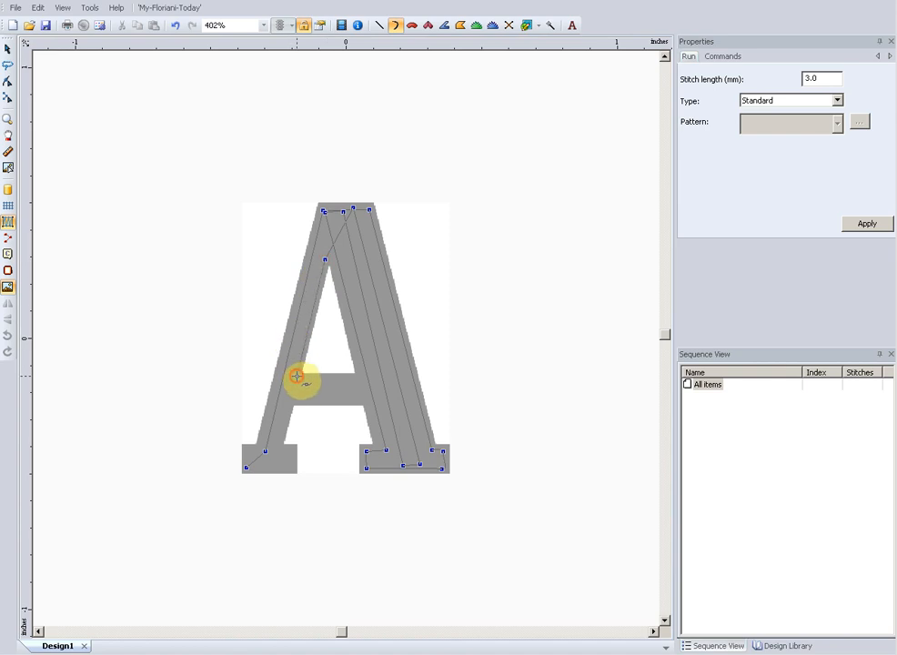
{"action": "left_click", "coordinate": [297, 375]}
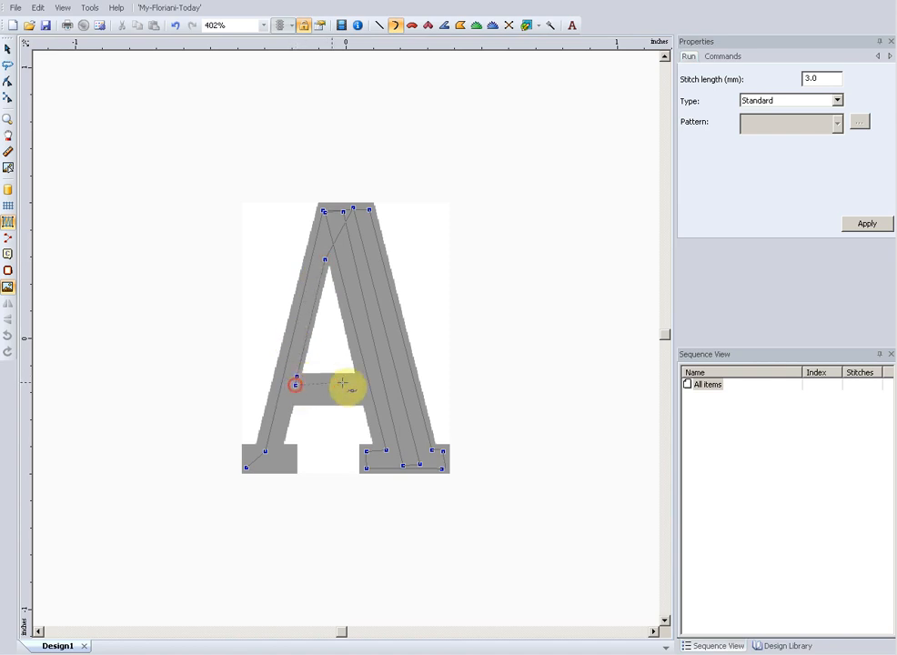
{"action": "left_click", "coordinate": [370, 382]}
{"action": "left_click", "coordinate": [370, 401]}
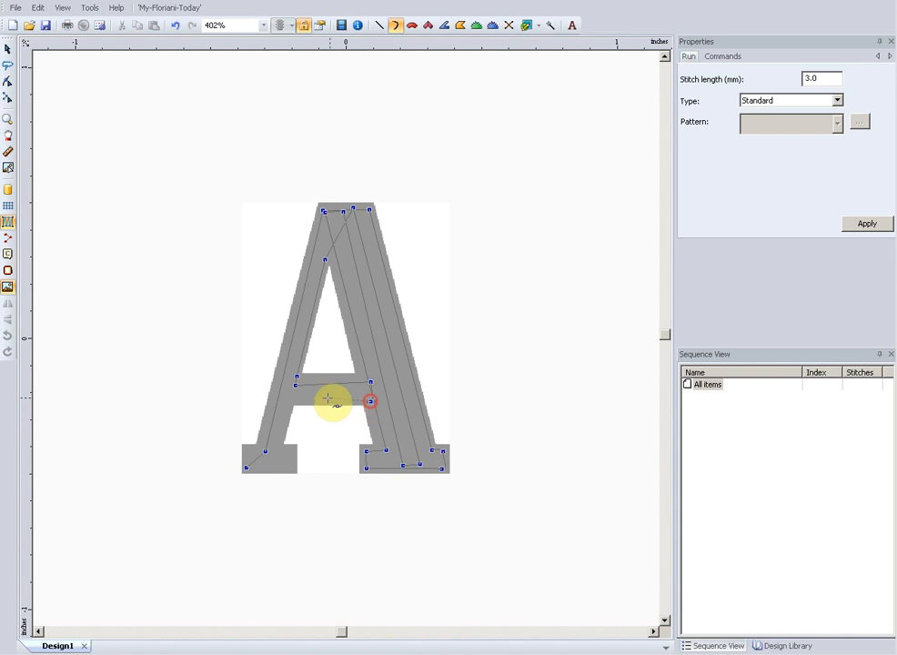
{"action": "left_click", "coordinate": [289, 398]}
Finish the run underlay down the left leg and around the left foot, ending near its starting point
{"action": "left_click", "coordinate": [276, 446]}
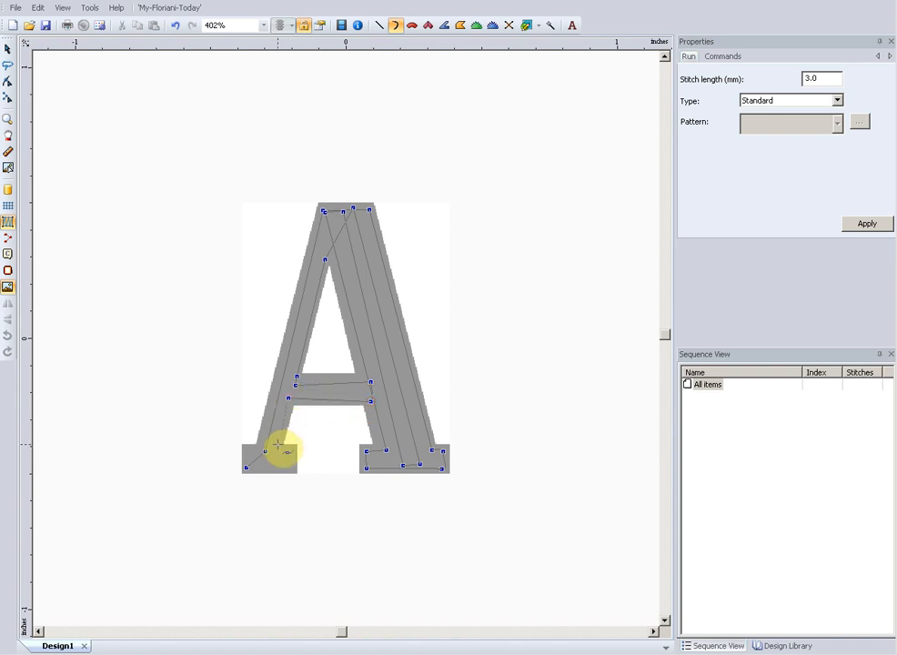
{"action": "left_click", "coordinate": [289, 452]}
{"action": "left_click", "coordinate": [287, 469]}
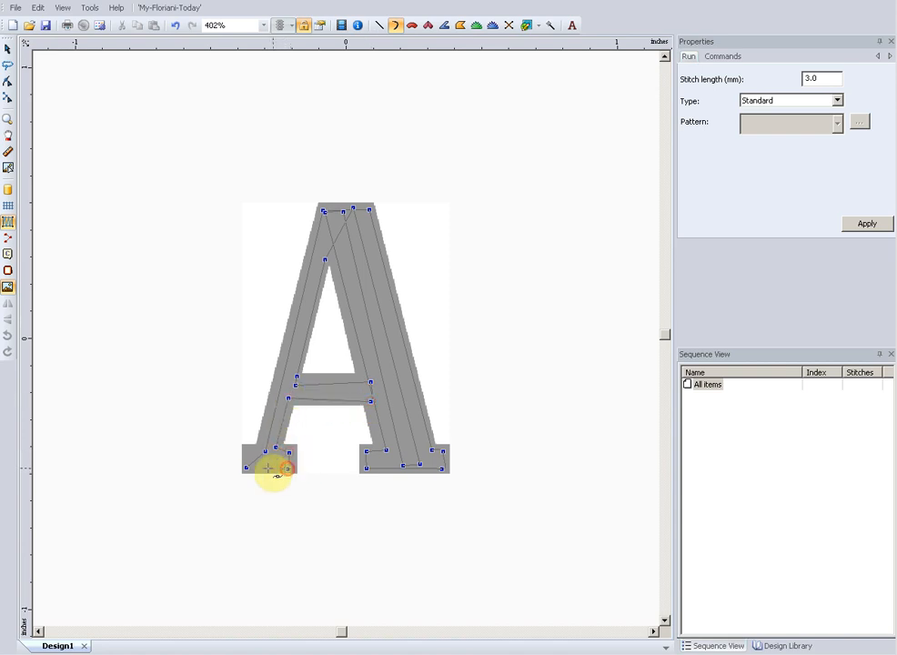
{"action": "left_click", "coordinate": [250, 466]}
{"action": "key", "text": "Return"}
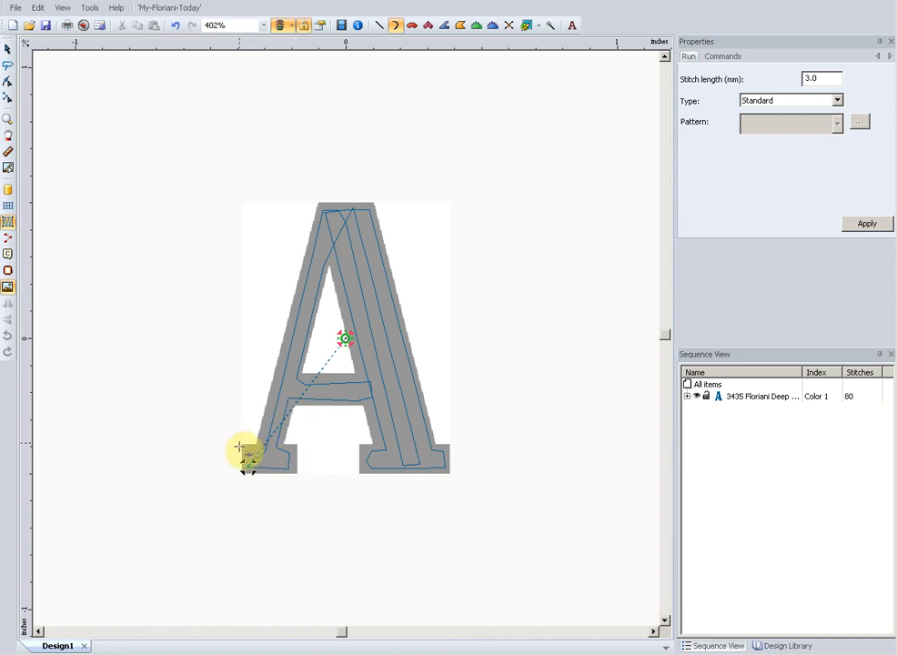
Create a satin column over the left foot, from its outer edge to the point below the leg's inner edge
{"action": "key", "text": "z"}
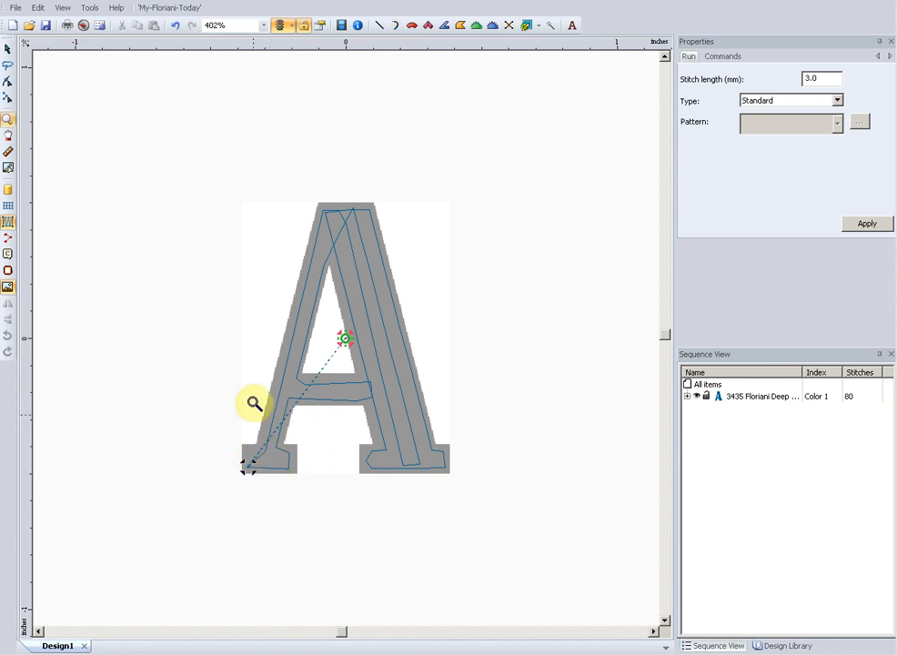
{"action": "left_click_drag", "start_coordinate": [194, 351], "coordinate": [376, 504]}
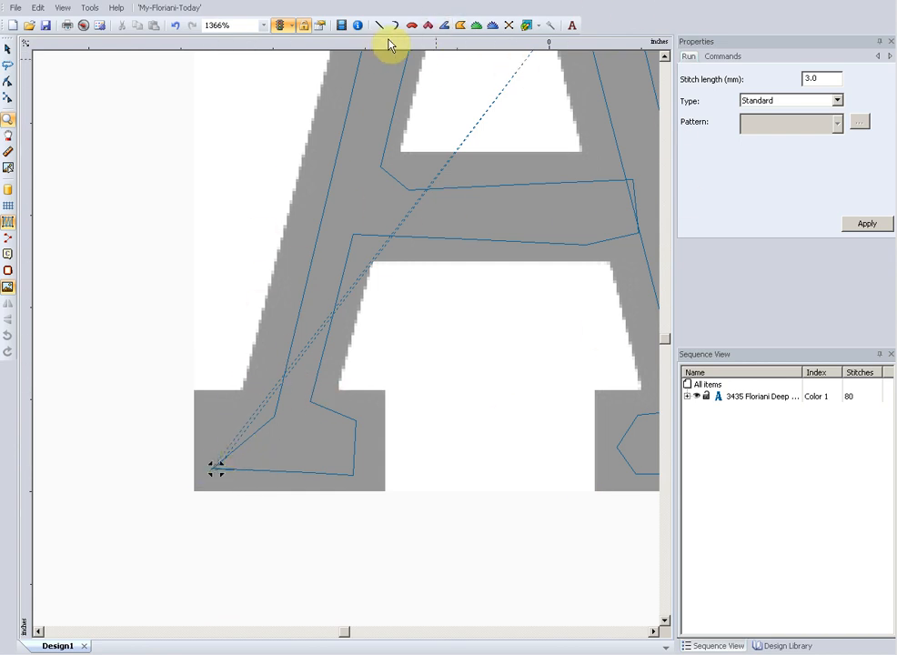
{"action": "left_click", "coordinate": [428, 26]}
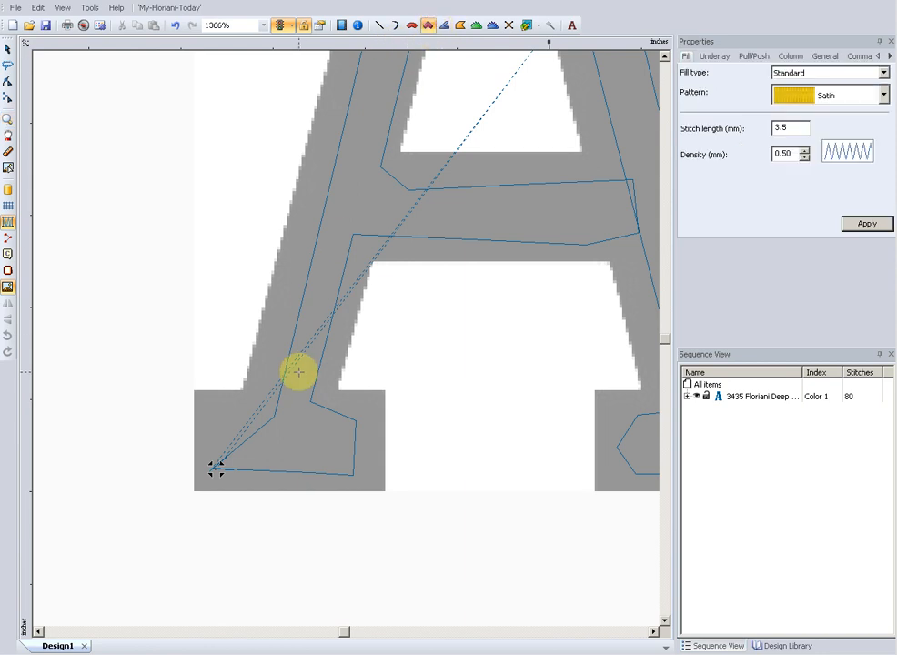
{"action": "left_click", "coordinate": [194, 490]}
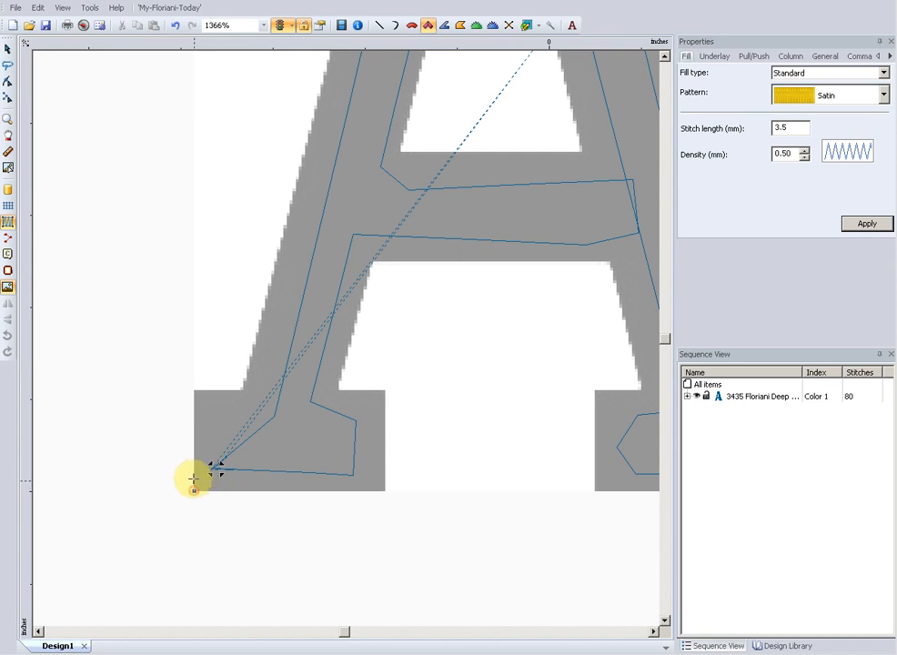
{"action": "left_click", "coordinate": [194, 389]}
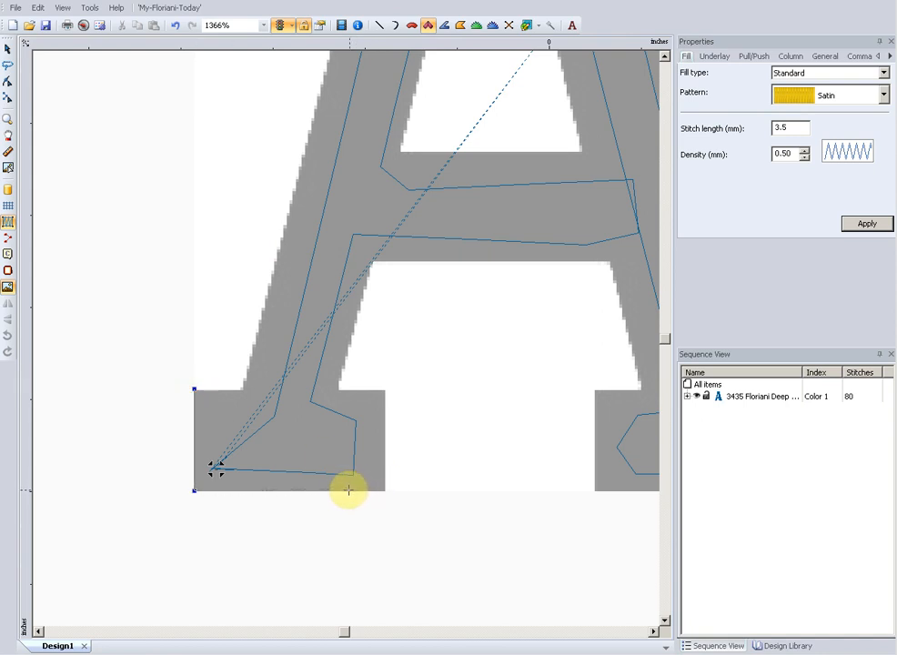
{"action": "left_click", "coordinate": [337, 490]}
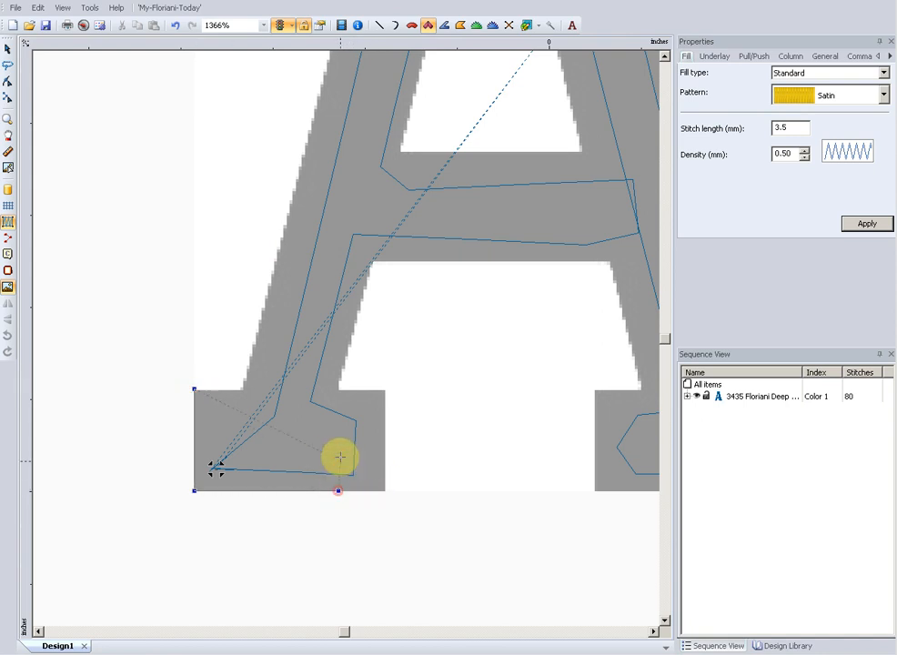
{"action": "left_click", "coordinate": [338, 388]}
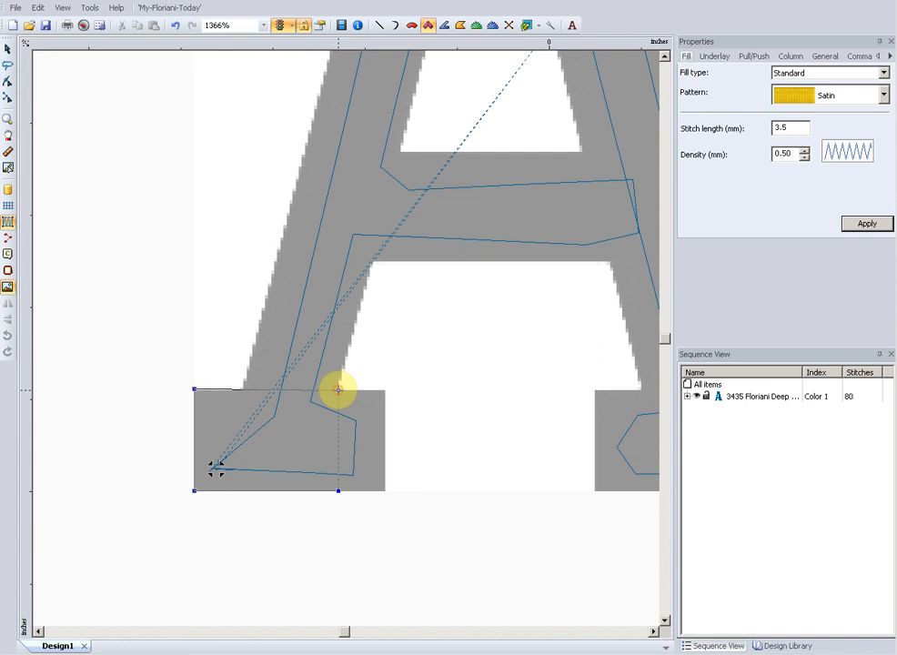
{"action": "key", "text": "Return"}
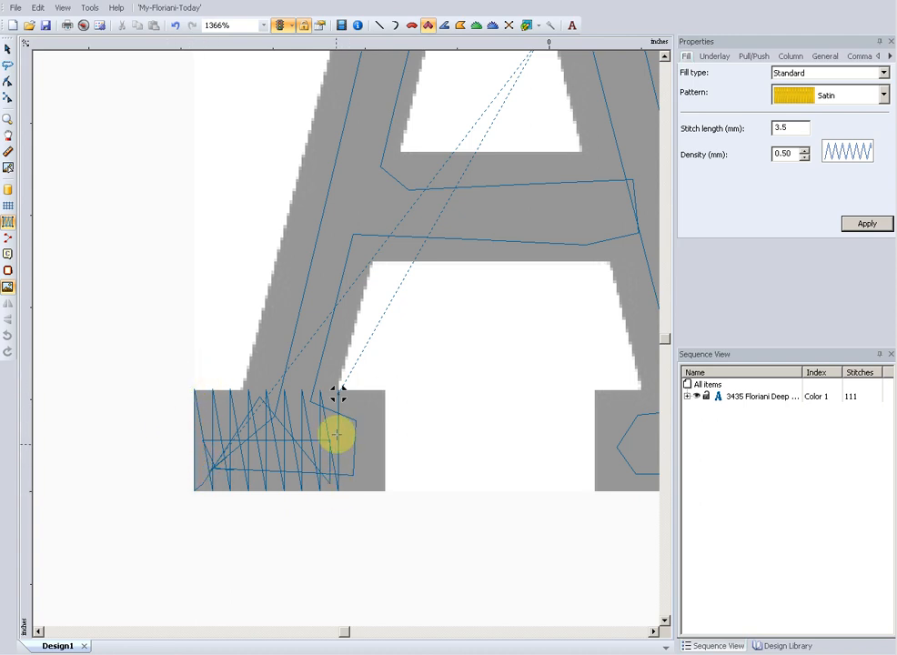
{"action": "mouse_move", "coordinate": [336, 401]}
{"action": "left_mouse_down"}
{"action": "mouse_move", "coordinate": [336, 486]}
{"action": "mouse_move", "coordinate": [338, 393]}
{"action": "left_mouse_up"}
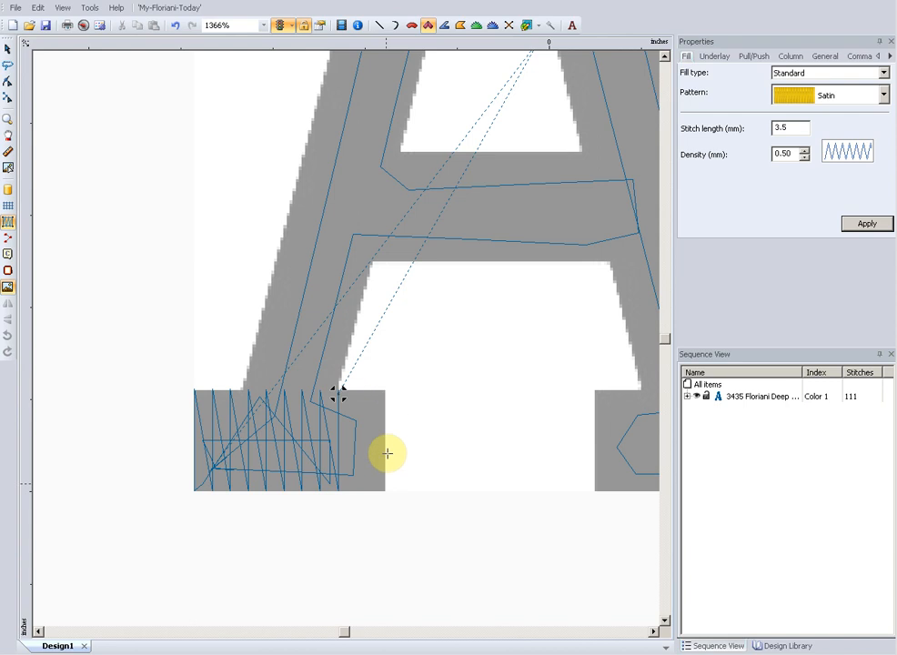
{"action": "left_click_drag", "start_coordinate": [357, 416], "coordinate": [366, 421]}
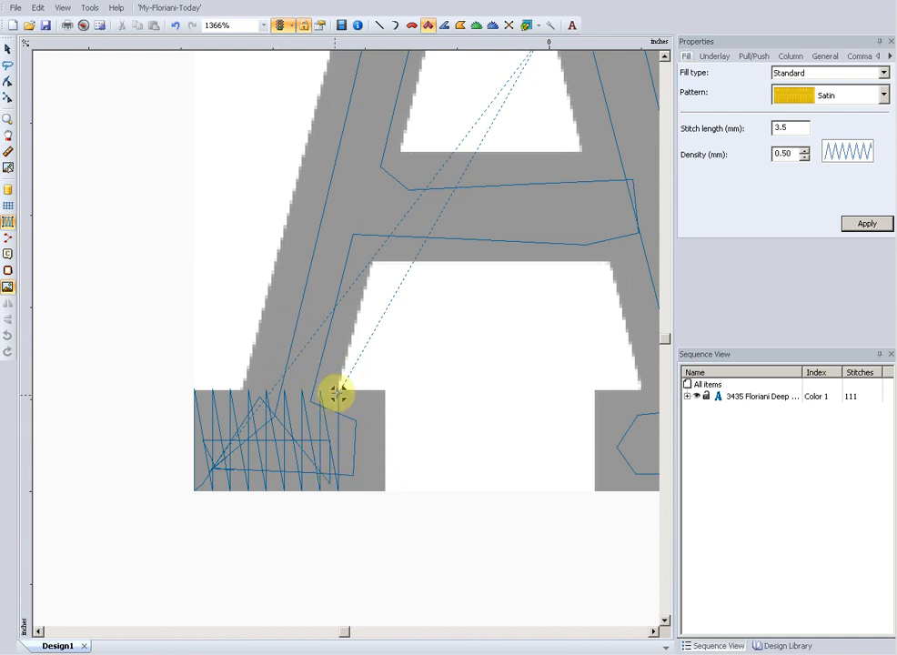
Create a second satin column over the rest of the left foot, from its inner end back to the first column
{"action": "left_click", "coordinate": [385, 491]}
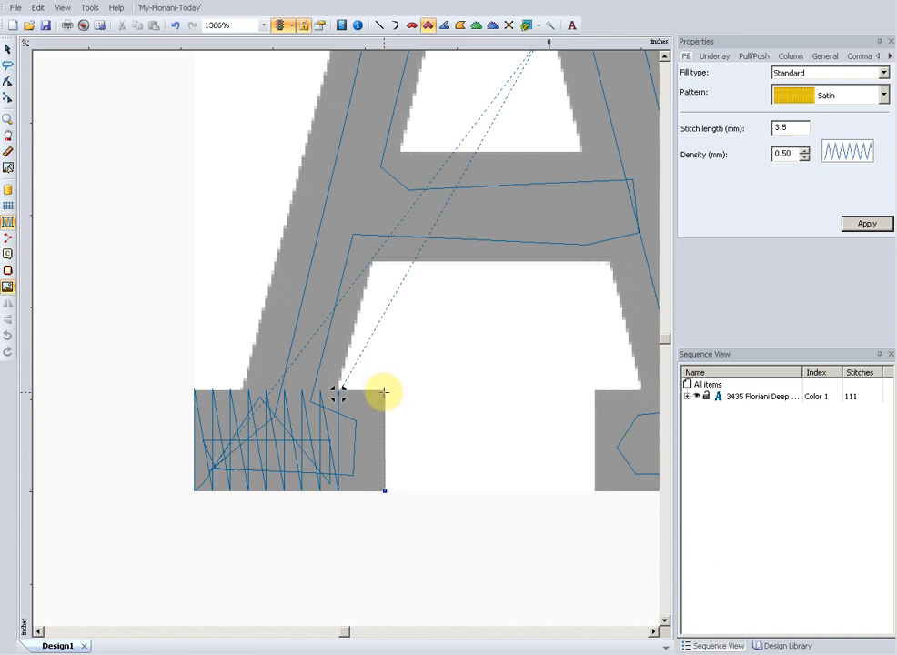
{"action": "left_click", "coordinate": [383, 391]}
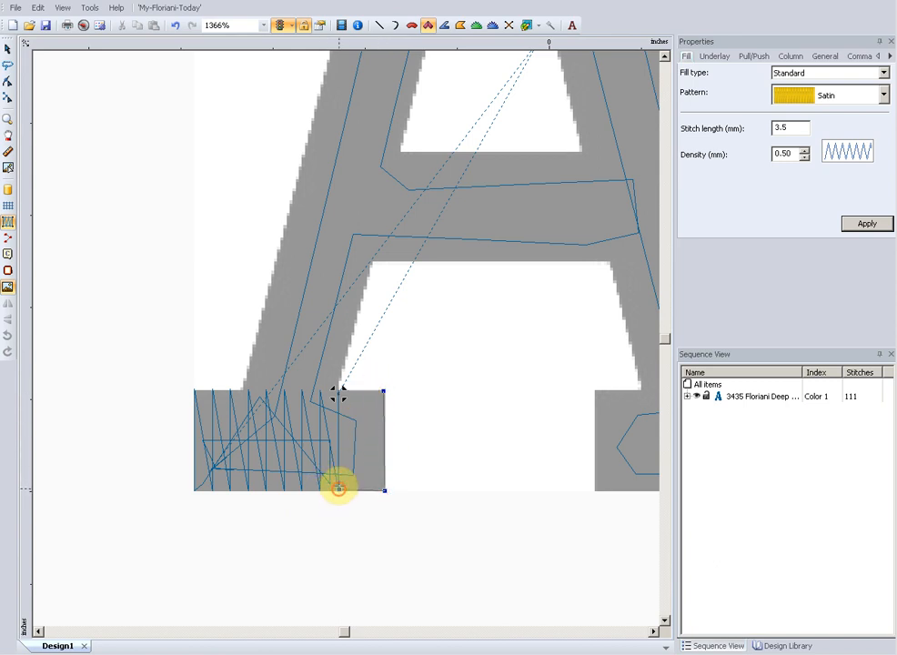
{"action": "left_click", "coordinate": [338, 490]}
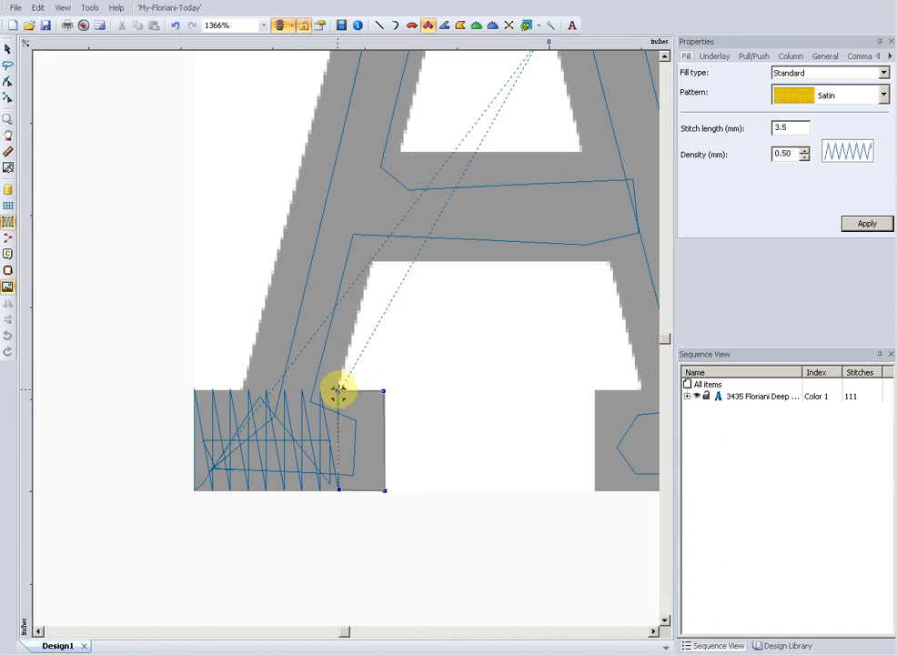
{"action": "left_click", "coordinate": [336, 393]}
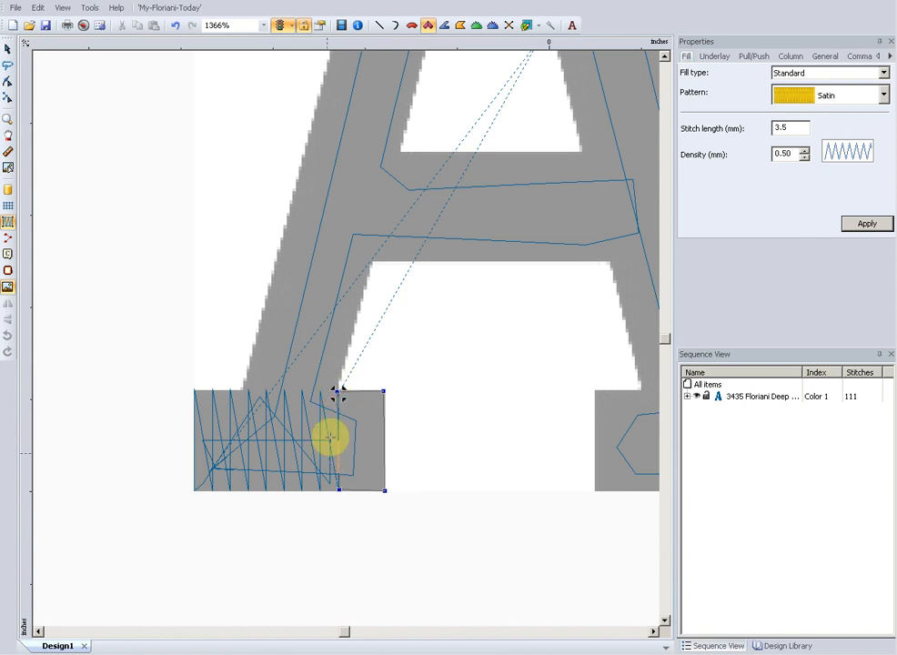
{"action": "left_click", "coordinate": [331, 390]}
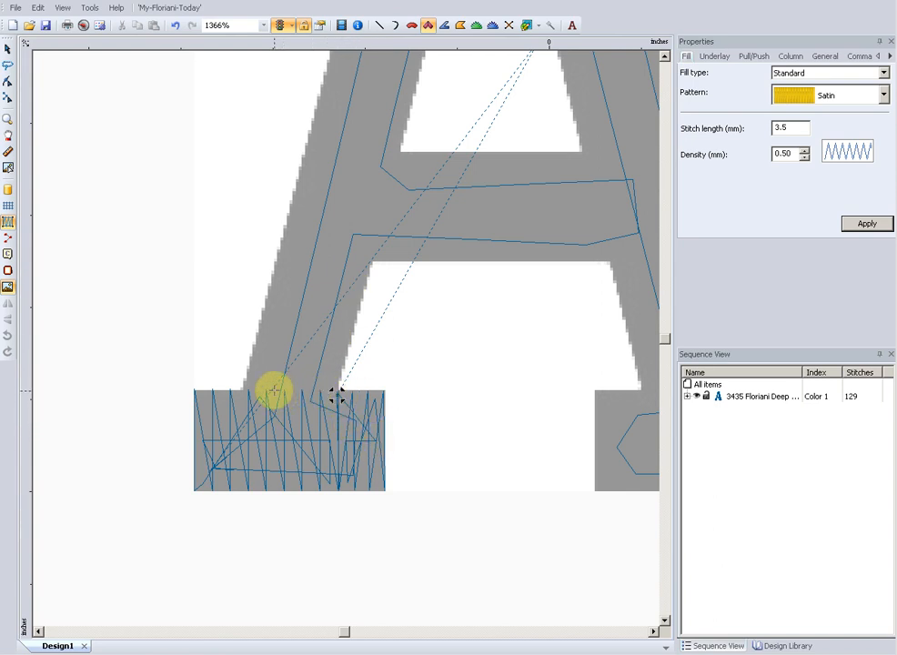
Create a connecting run path from the left foot up the left leg and along the crossbar's middle into the right leg
{"action": "left_click", "coordinate": [664, 54]}
{"action": "left_click", "coordinate": [663, 55]}
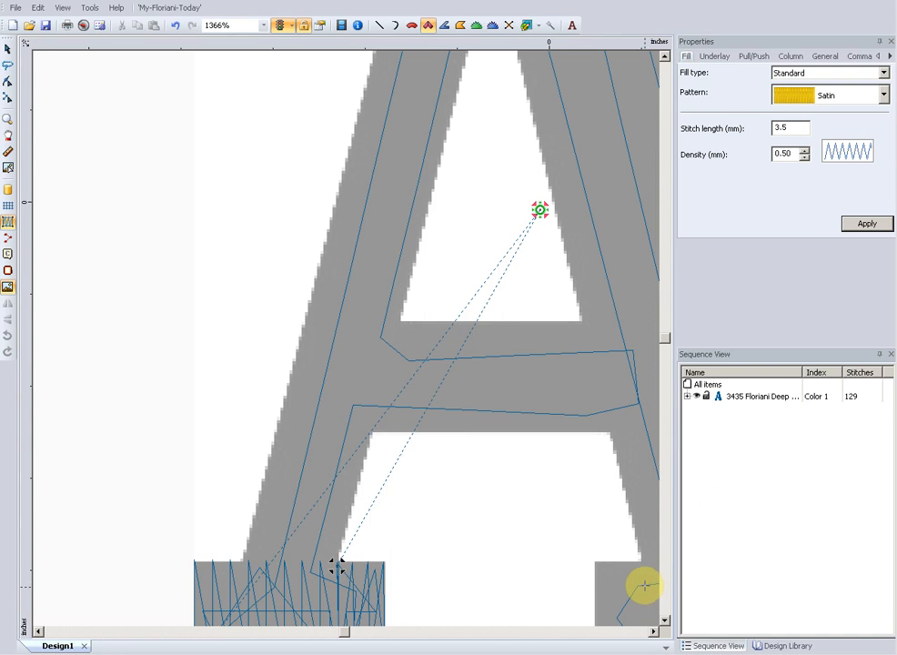
{"action": "left_click", "coordinate": [655, 634]}
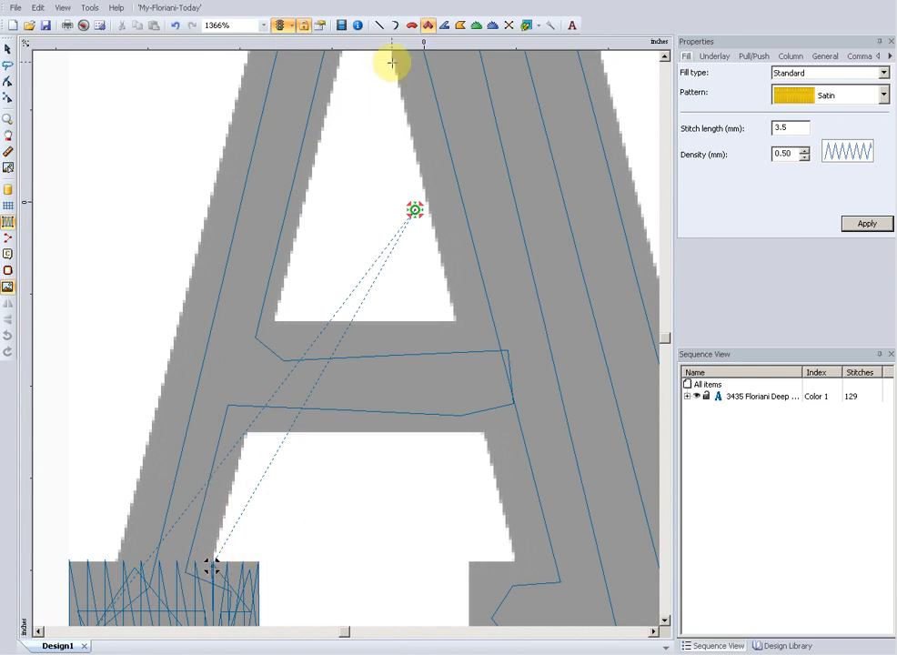
{"action": "left_click", "coordinate": [396, 26]}
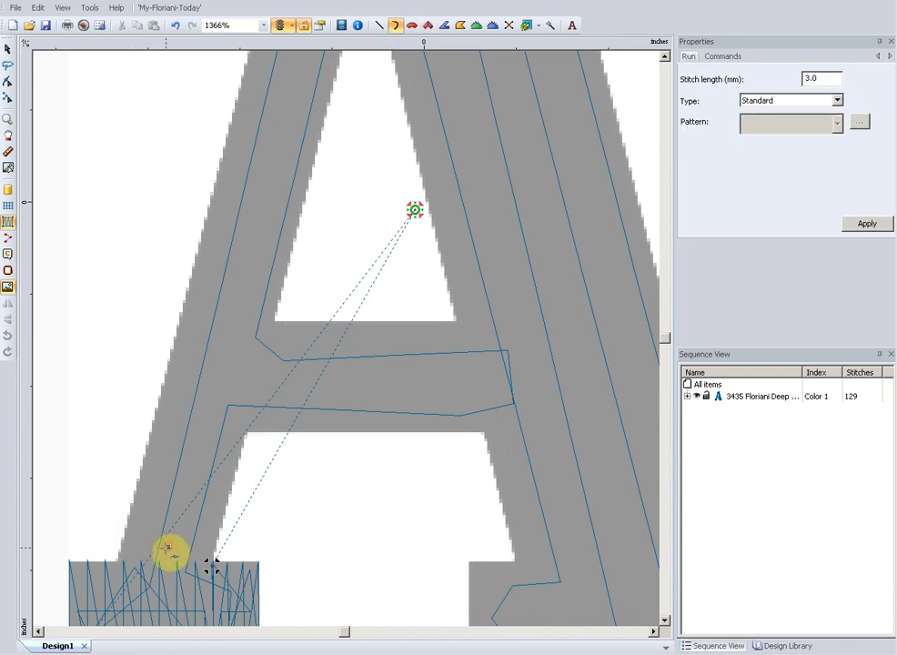
{"action": "left_click", "coordinate": [167, 546]}
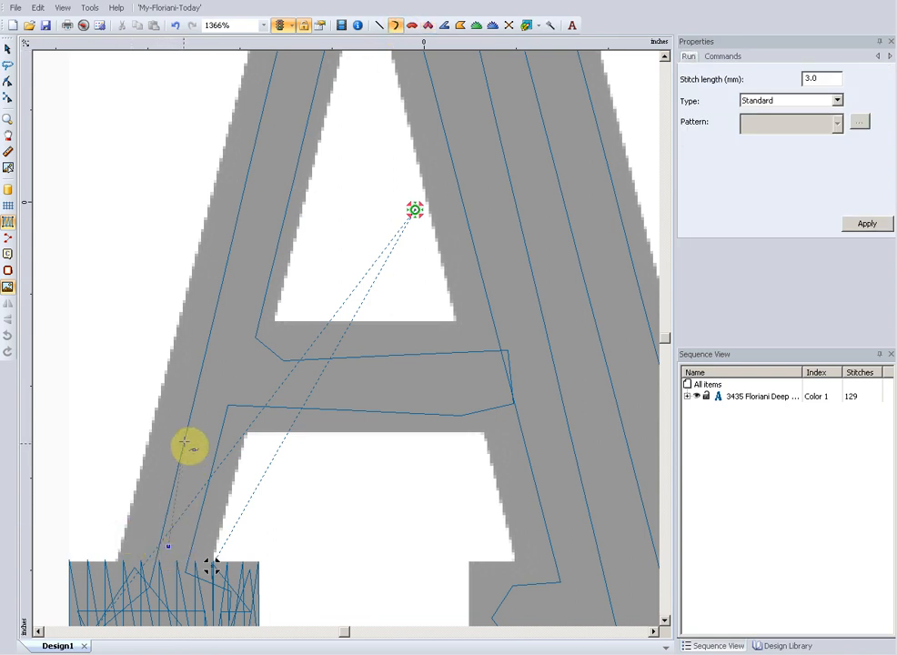
{"action": "left_click", "coordinate": [215, 368]}
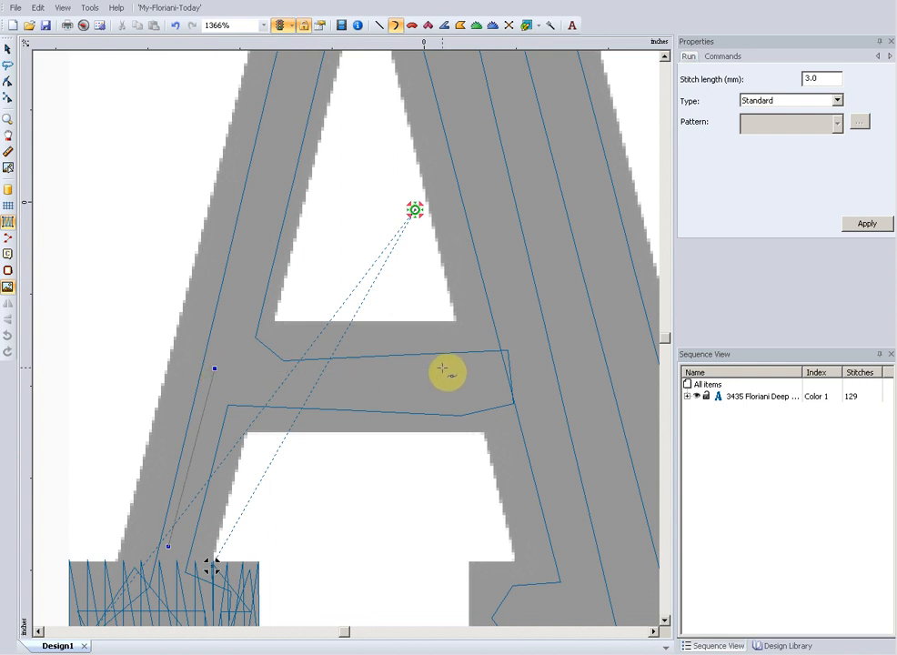
{"action": "right_click", "coordinate": [538, 367]}
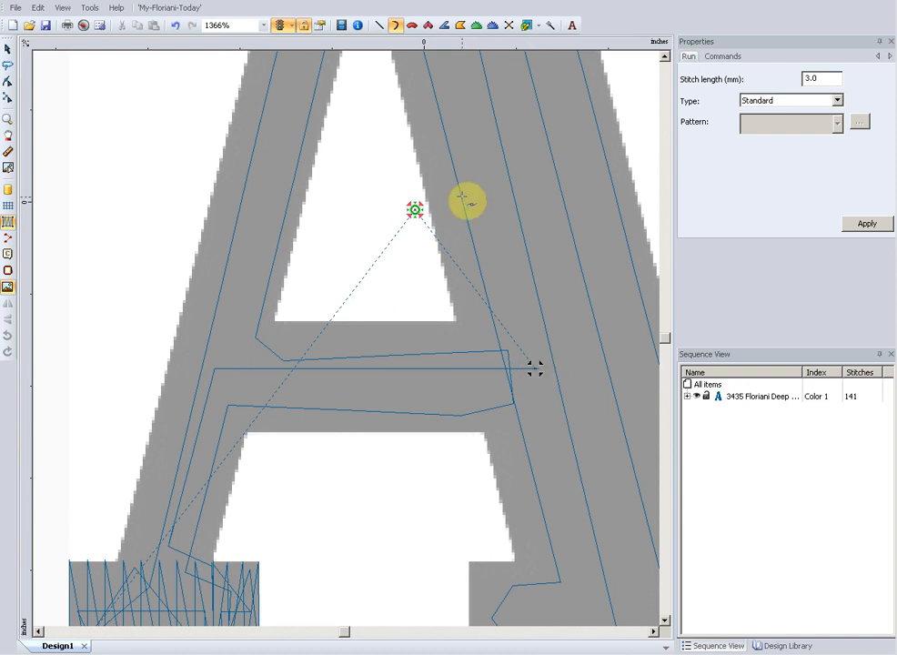
Create a satin column over the crossbar, starting inside the right leg and ending inside the left leg, with angled point pairs at both ends
{"action": "left_click", "coordinate": [429, 23]}
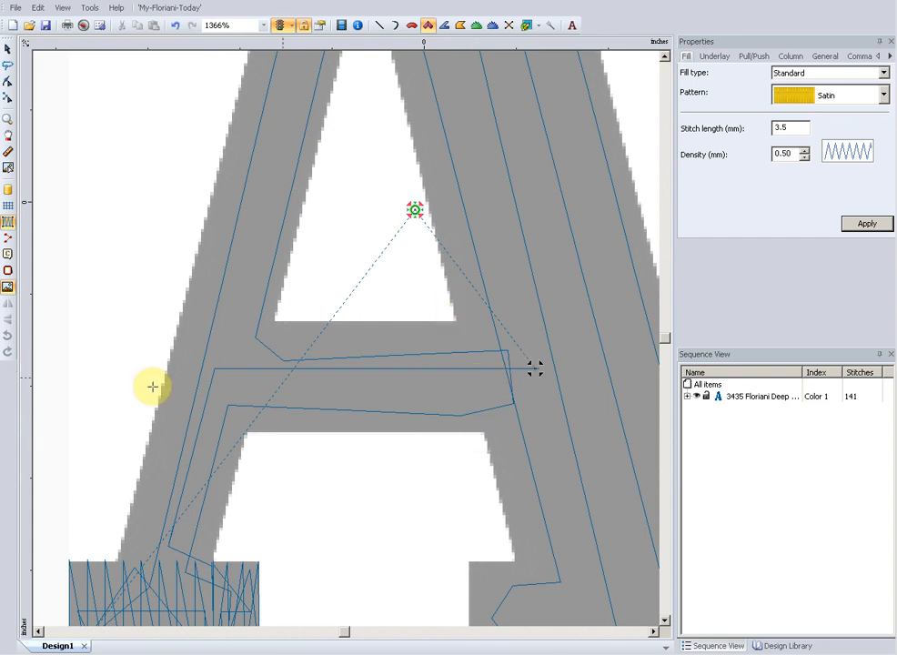
{"action": "left_click", "coordinate": [500, 431]}
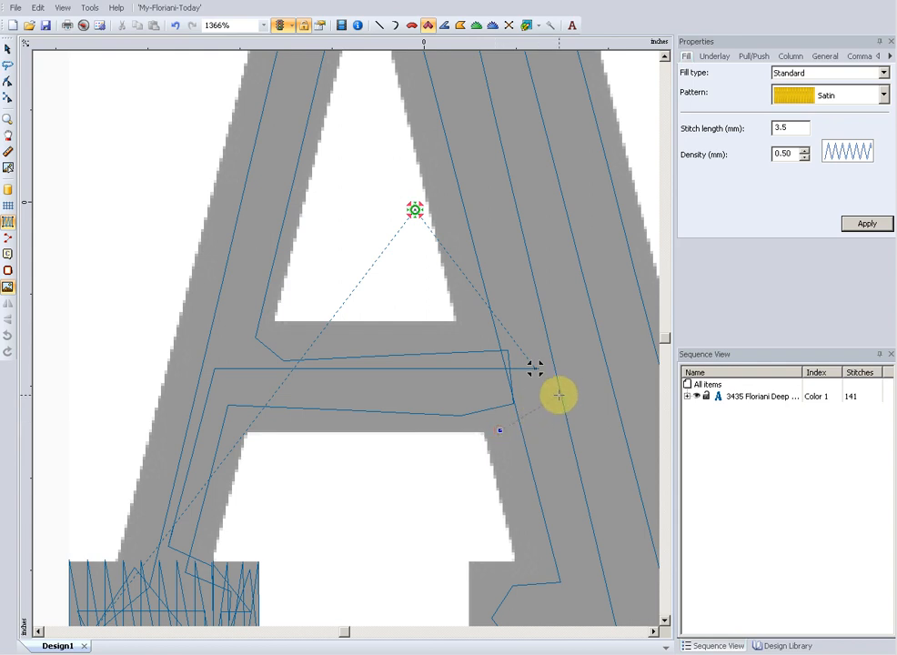
{"action": "left_click", "coordinate": [559, 394]}
{"action": "left_click", "coordinate": [464, 431]}
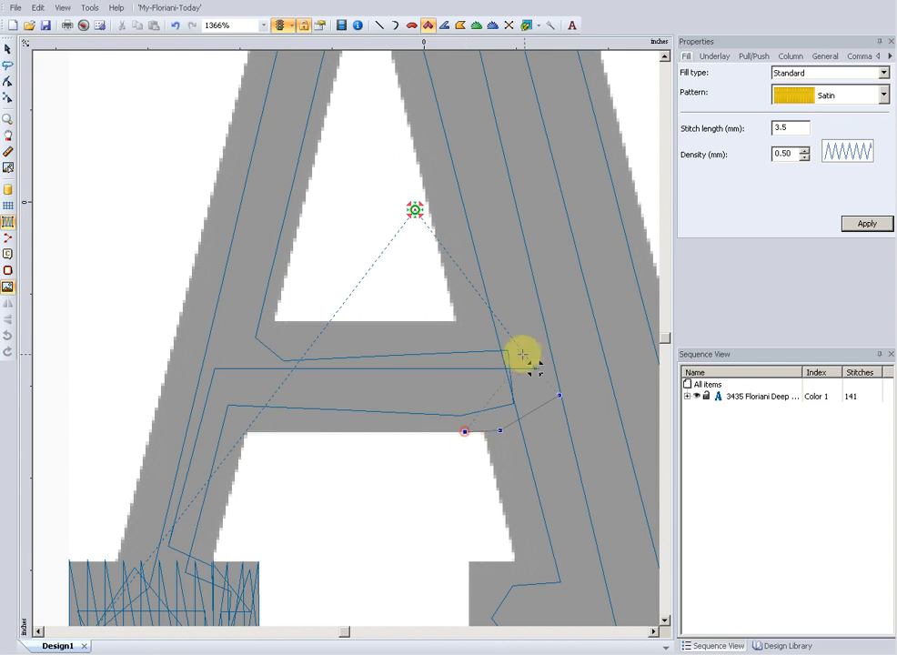
{"action": "left_click", "coordinate": [526, 333]}
{"action": "left_click", "coordinate": [428, 431]}
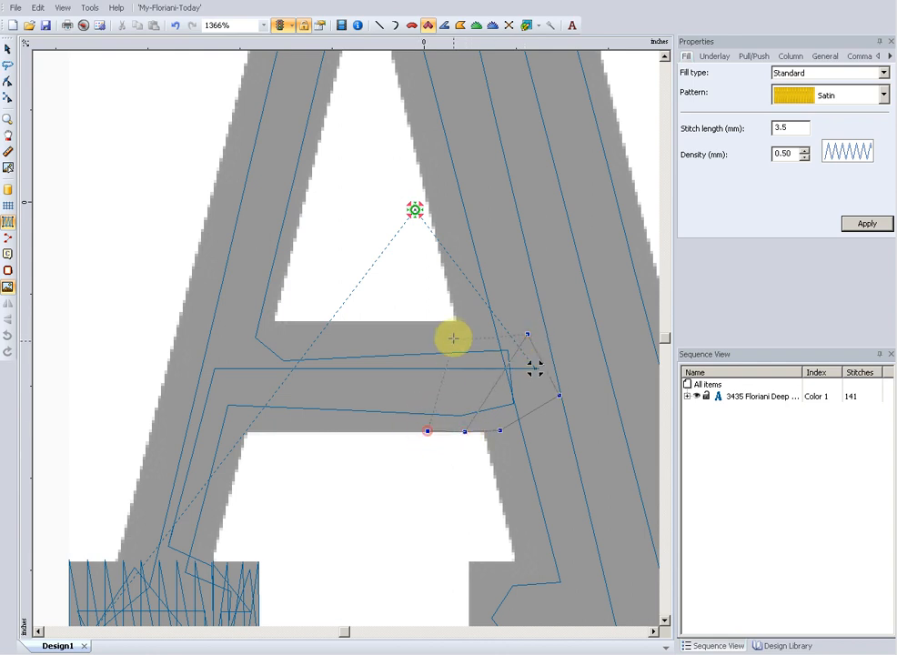
{"action": "left_click", "coordinate": [452, 320]}
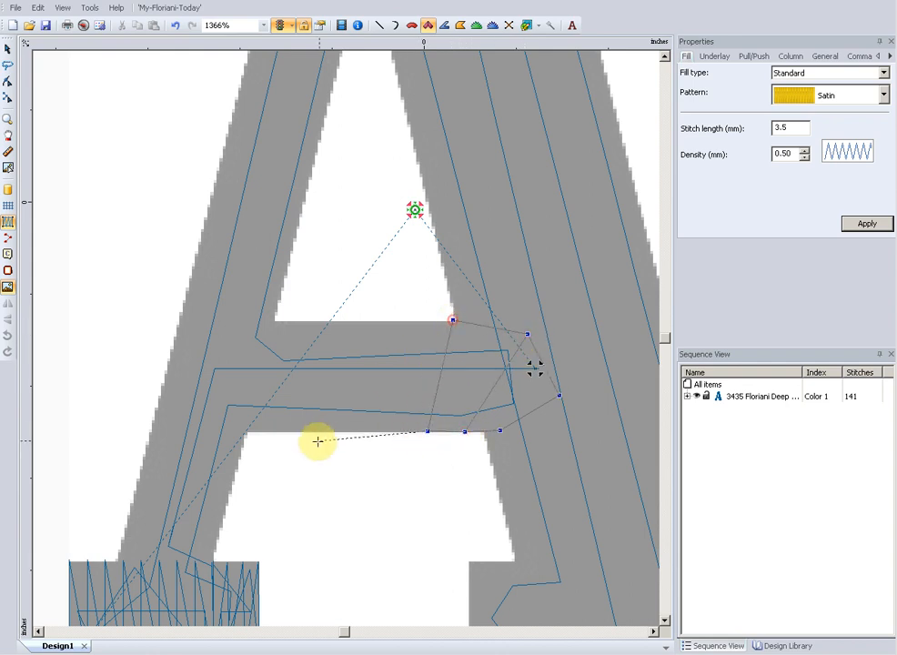
{"action": "left_click", "coordinate": [269, 430]}
{"action": "left_click", "coordinate": [232, 323]}
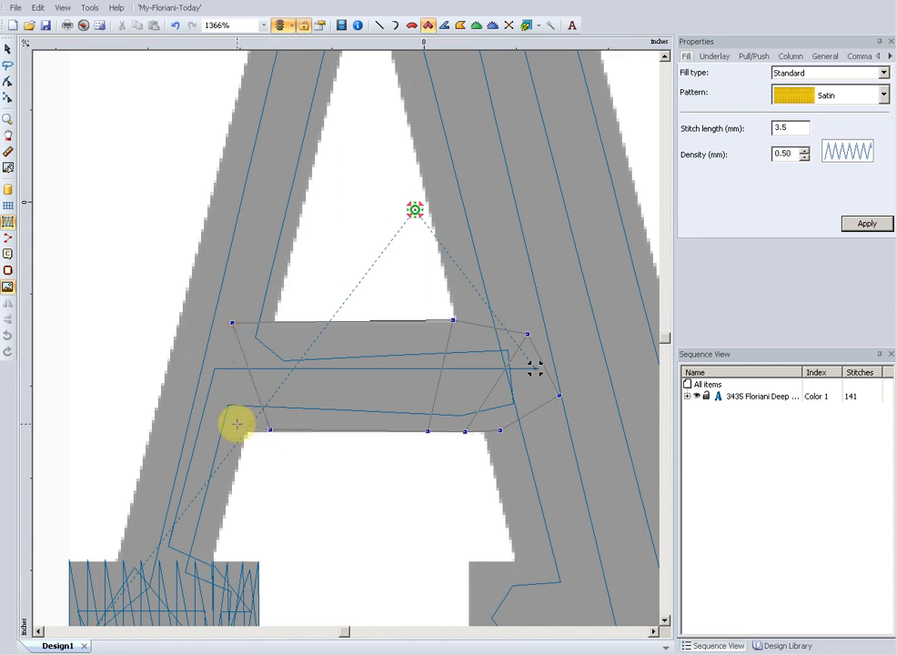
{"action": "left_click", "coordinate": [207, 380]}
{"action": "left_click", "coordinate": [235, 436]}
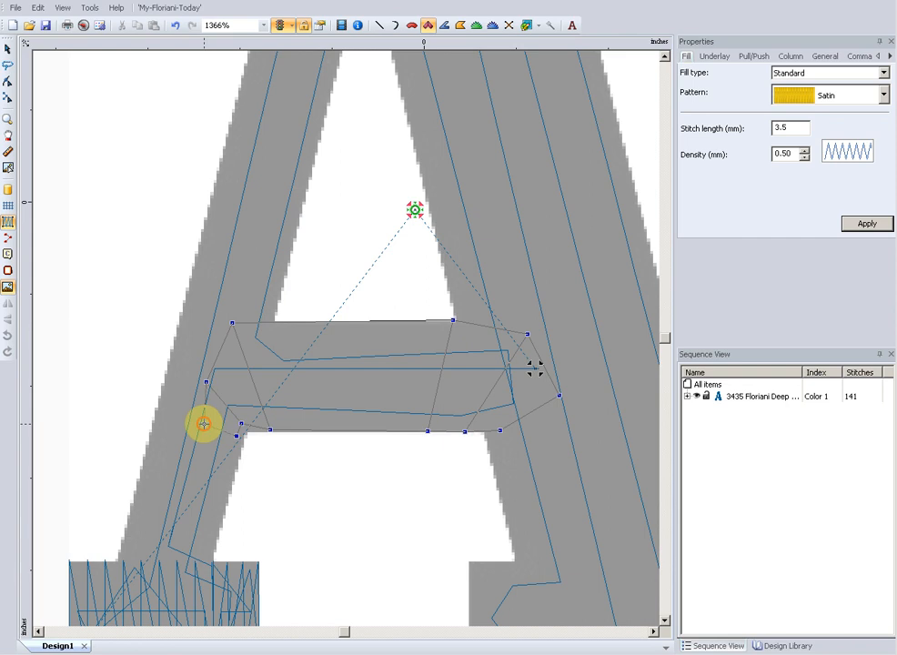
{"action": "key", "text": "Return"}
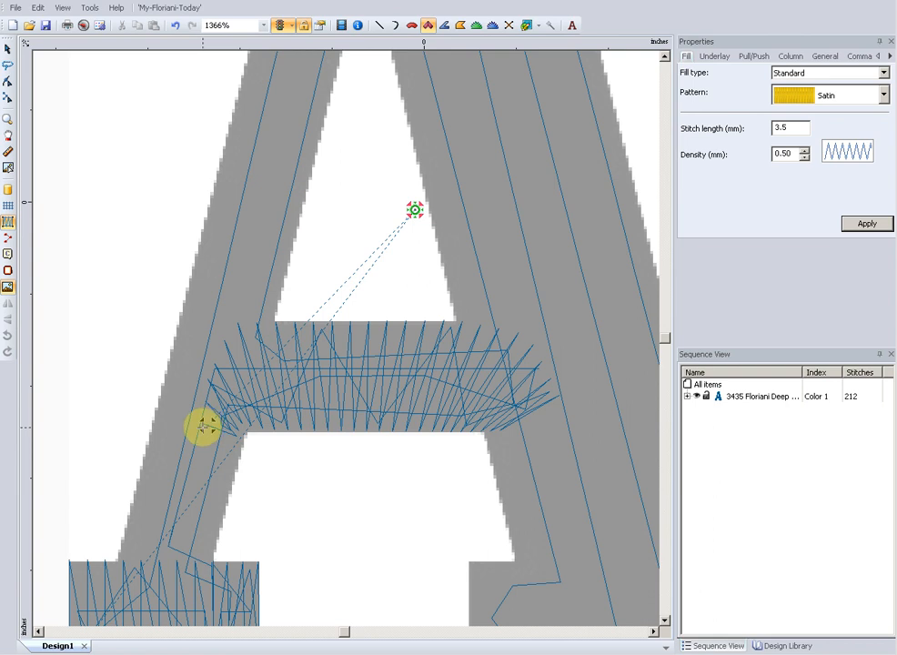
Create a connecting run path from the crossbar's left end down the left leg to just above the left foot
{"action": "left_click", "coordinate": [395, 25]}
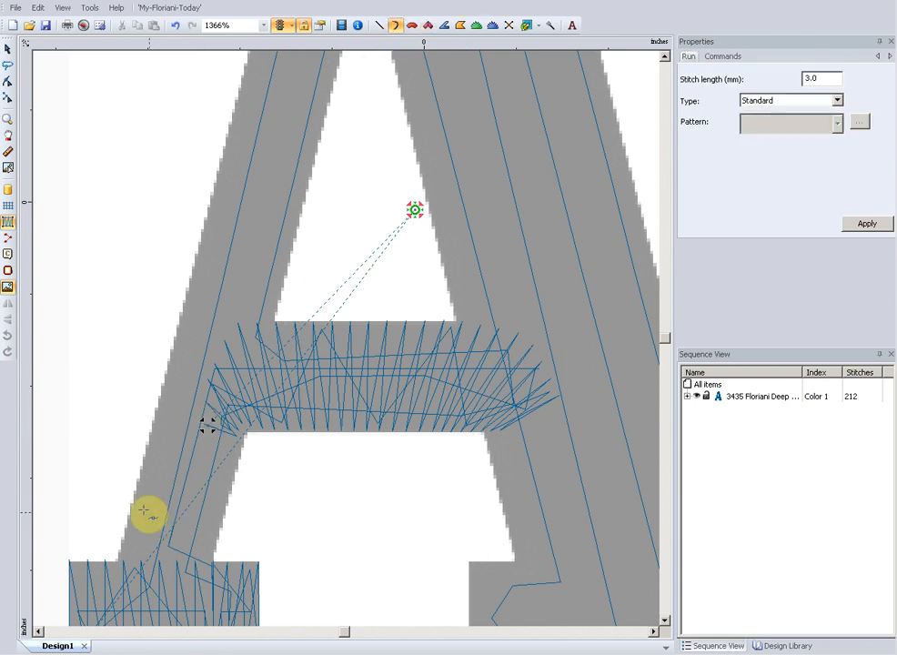
{"action": "left_click", "coordinate": [182, 466]}
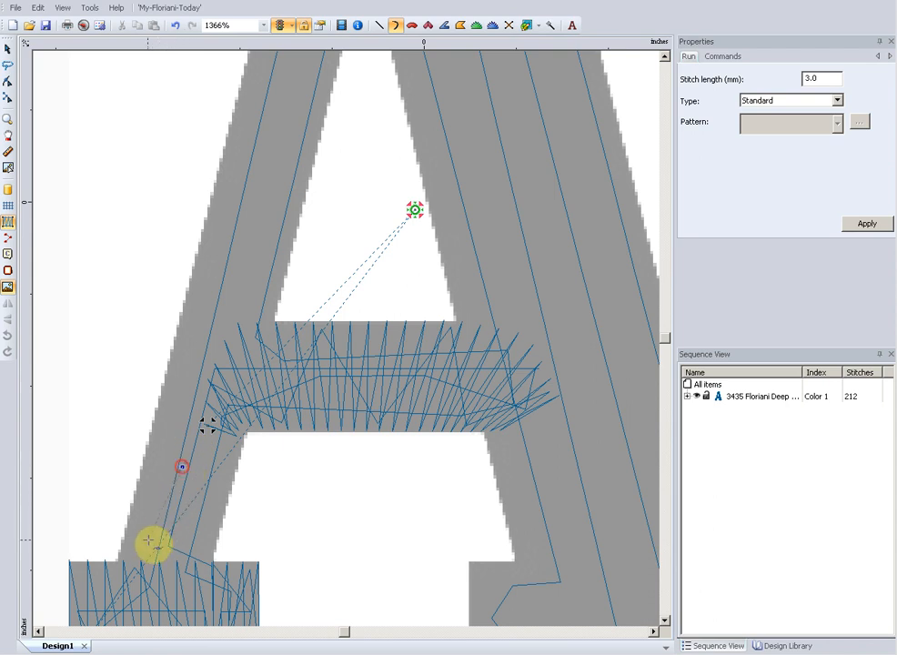
{"action": "left_click", "coordinate": [142, 556]}
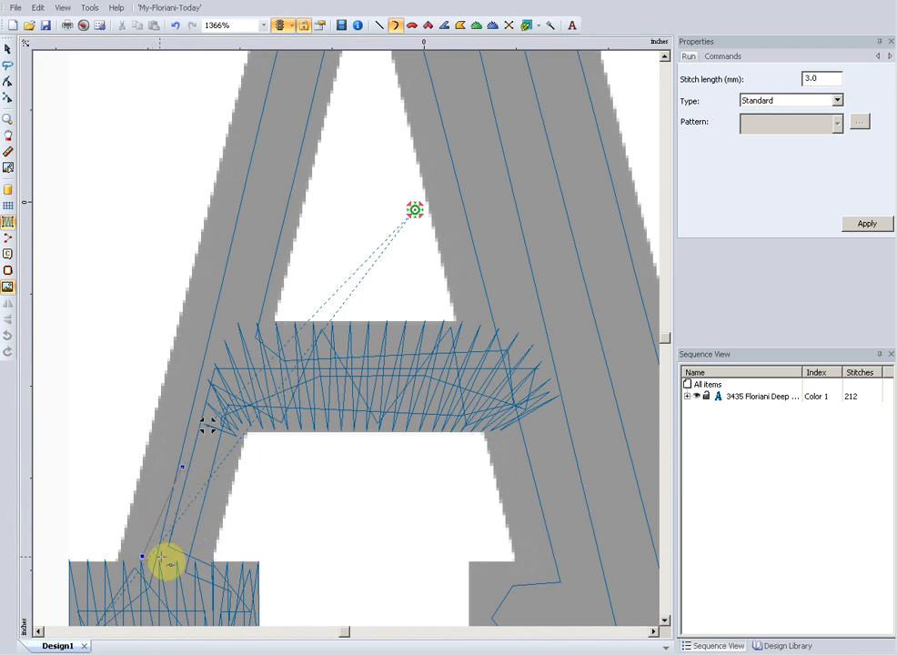
{"action": "key", "text": "Return"}
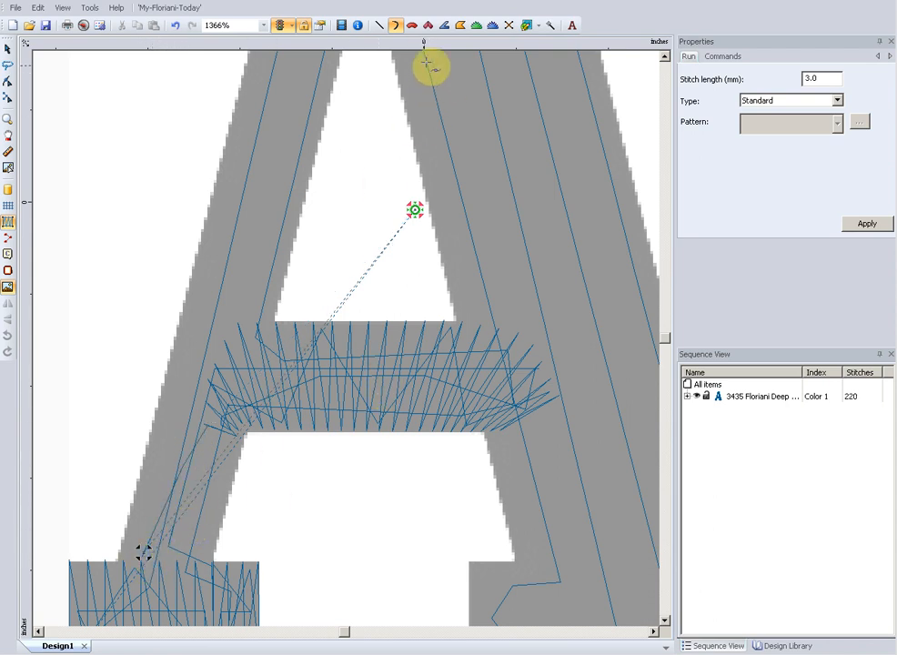
Create a satin column over the left leg, from the top of the left foot up to the peak of the inner triangle
{"action": "left_click", "coordinate": [427, 25]}
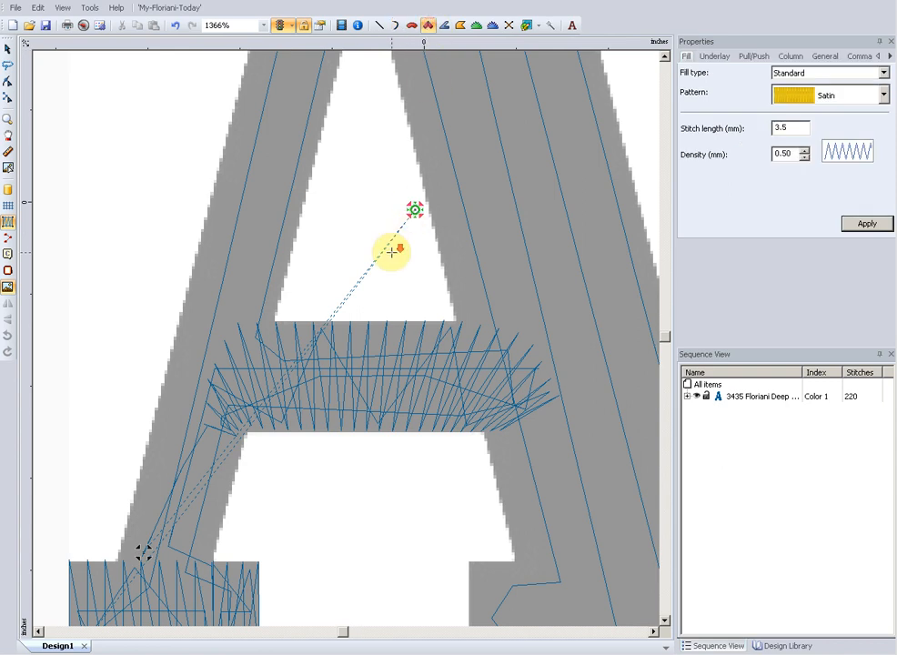
{"action": "key", "text": "minus"}
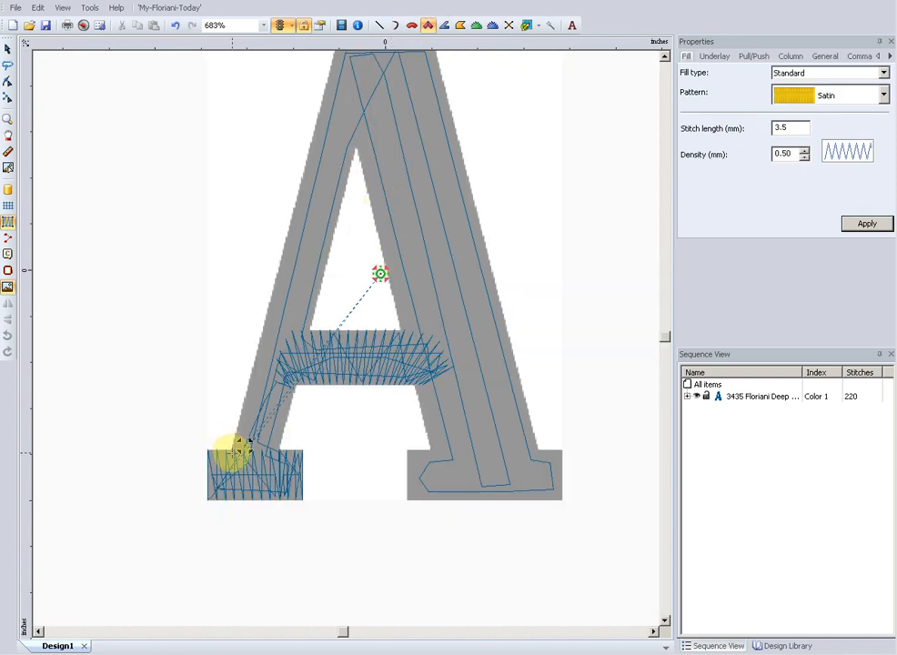
{"action": "left_click", "coordinate": [230, 451]}
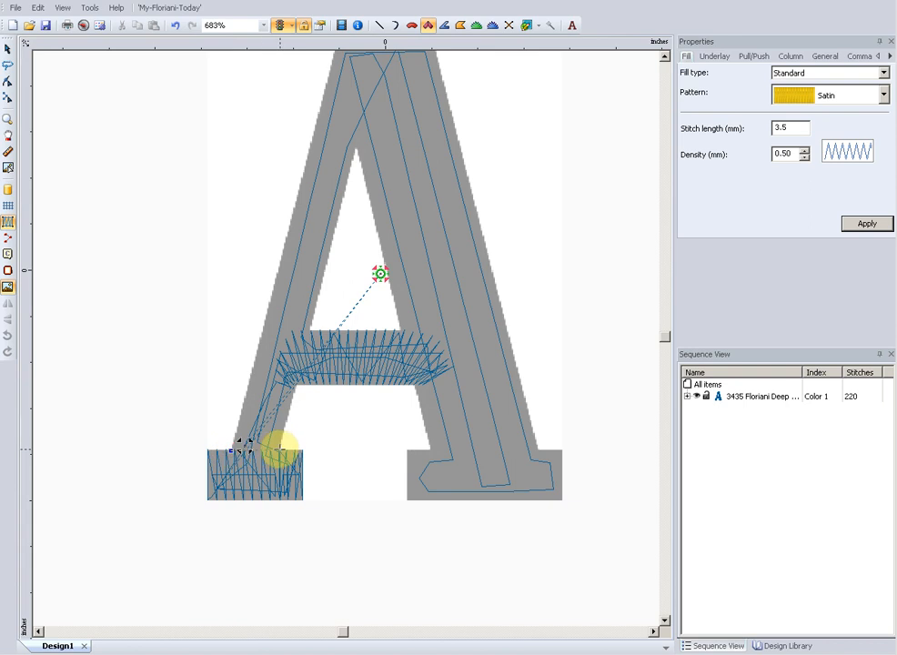
{"action": "left_click", "coordinate": [279, 448]}
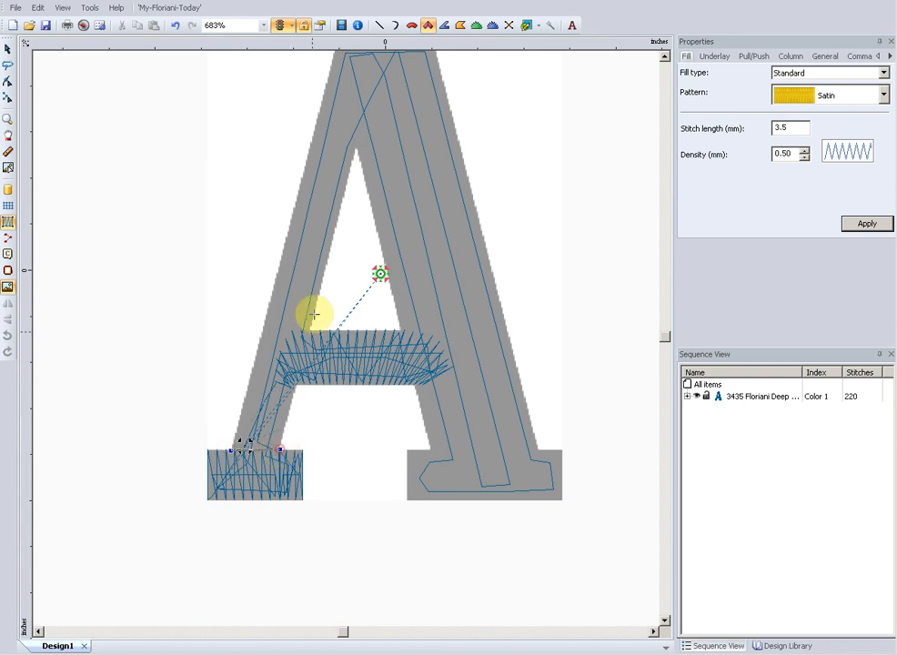
{"action": "left_click", "coordinate": [310, 146]}
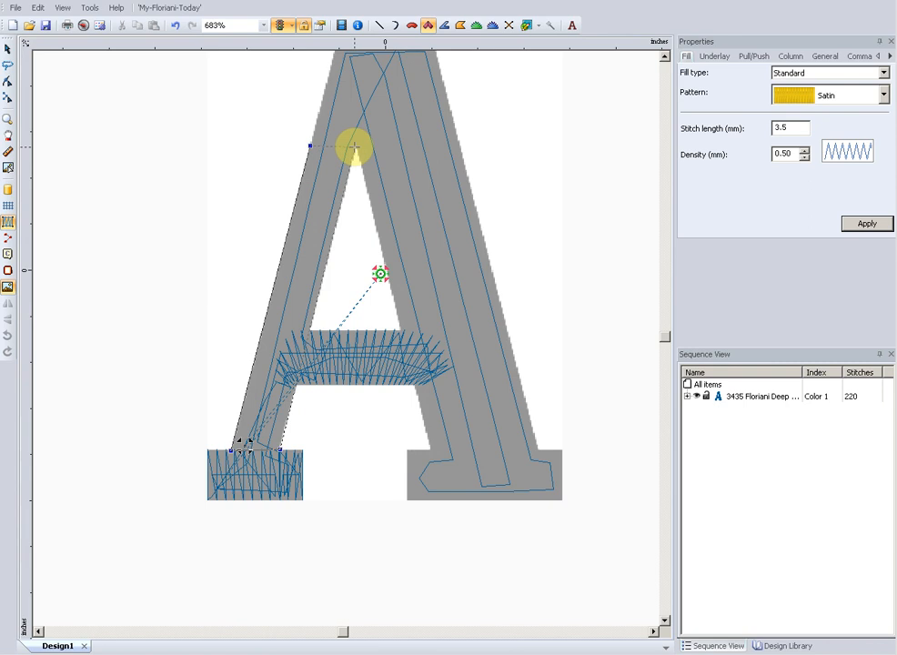
{"action": "left_click", "coordinate": [351, 146]}
{"action": "key", "text": "Return"}
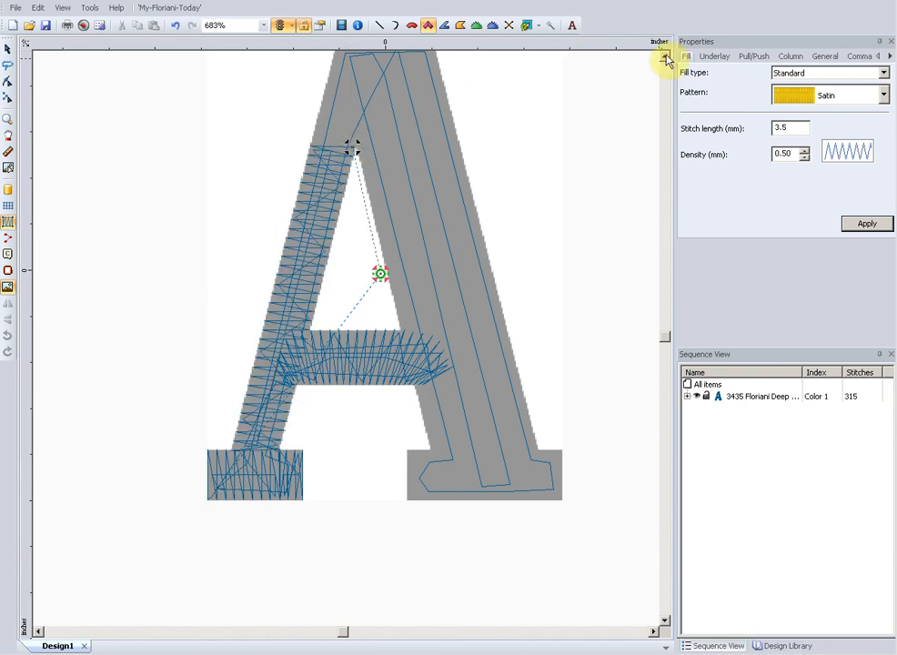
Create a satin column over the left part of the apex, from the inner triangle's peak up to the letter's top edge
{"action": "scroll", "coordinate": [352, 206], "scroll_direction": "up", "scroll_amount": 1}
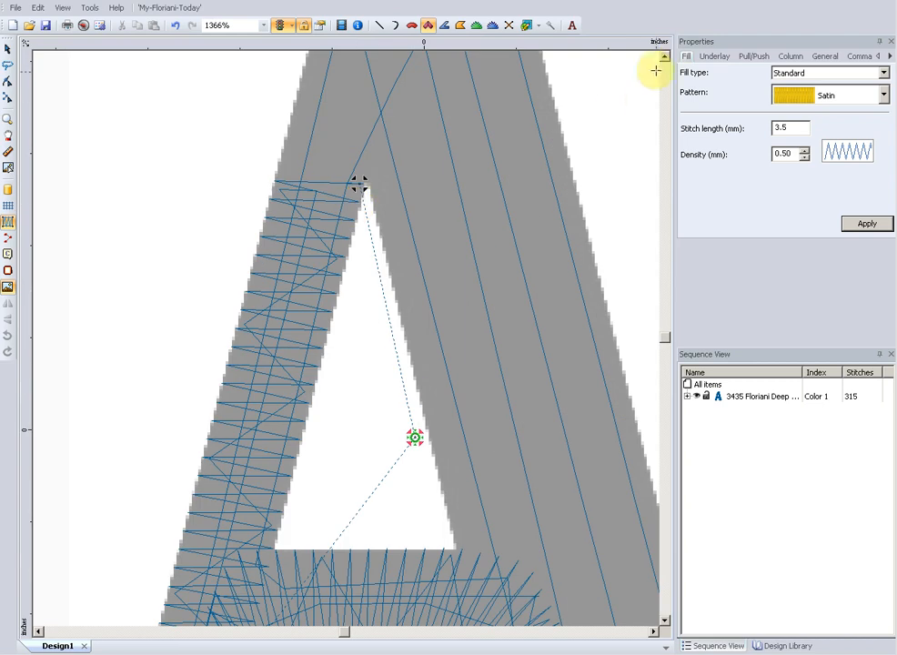
{"action": "left_click", "coordinate": [663, 57]}
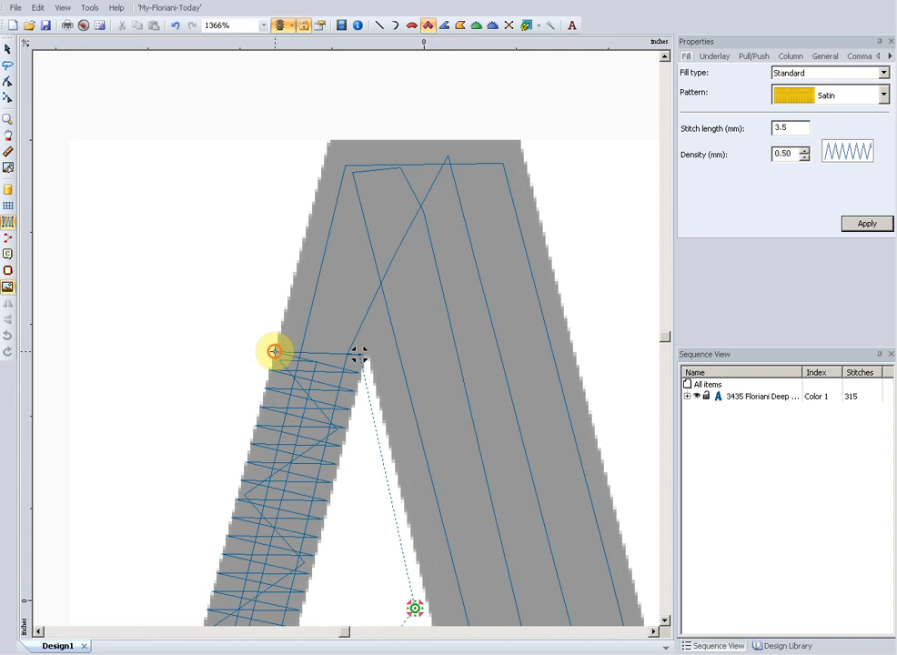
{"action": "left_click", "coordinate": [274, 351]}
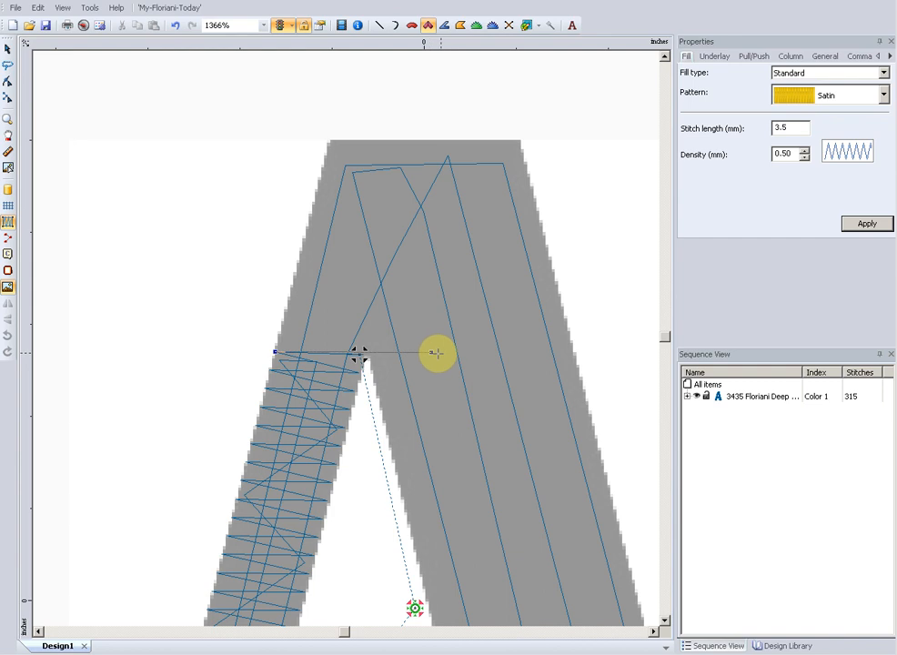
{"action": "left_click", "coordinate": [432, 352]}
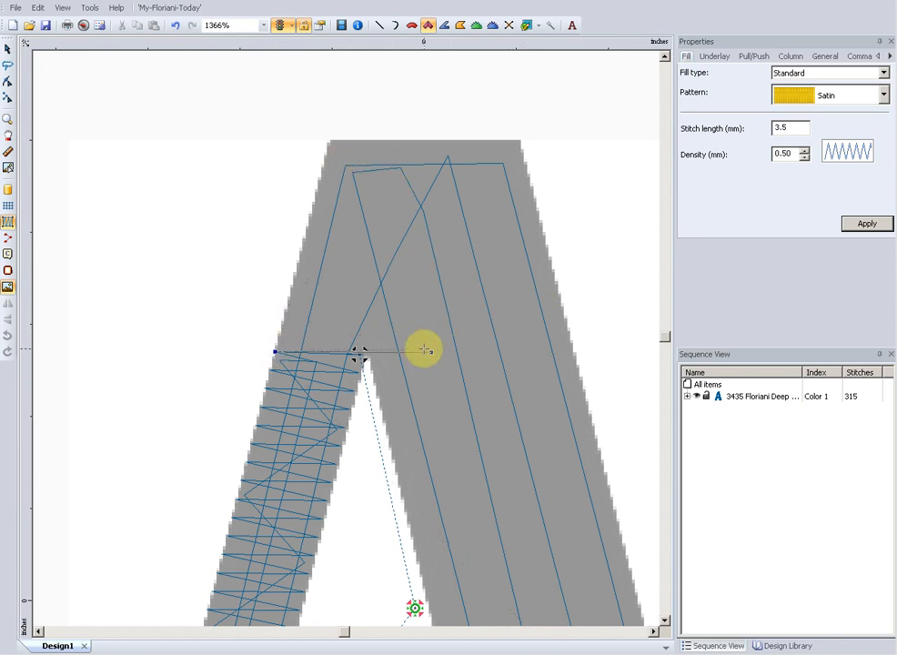
{"action": "left_click", "coordinate": [329, 141]}
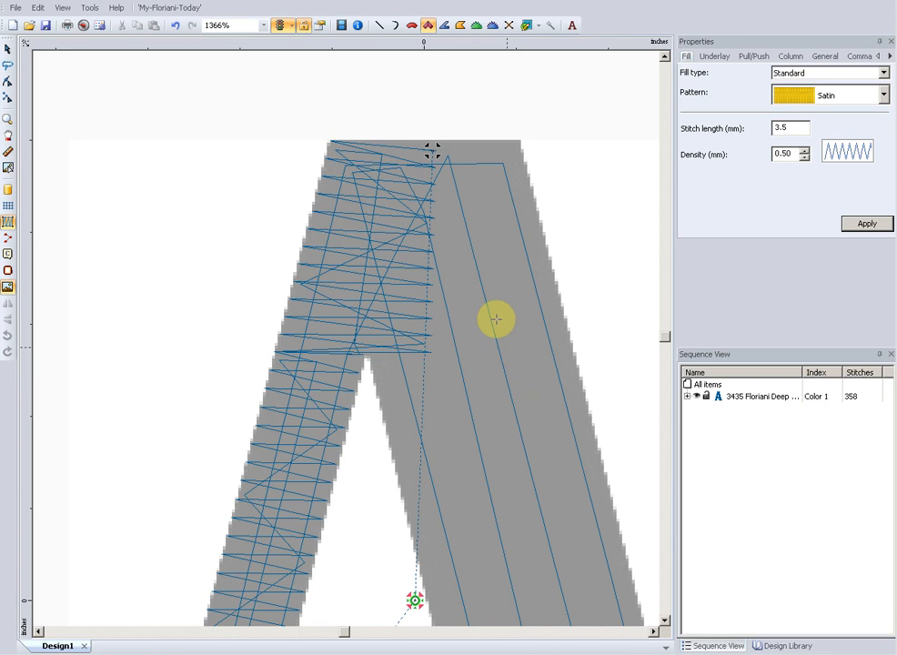
Create a satin column down the right leg from the letter's top edge, with angled point pairs ending in the right foot
{"action": "key", "text": "minus"}
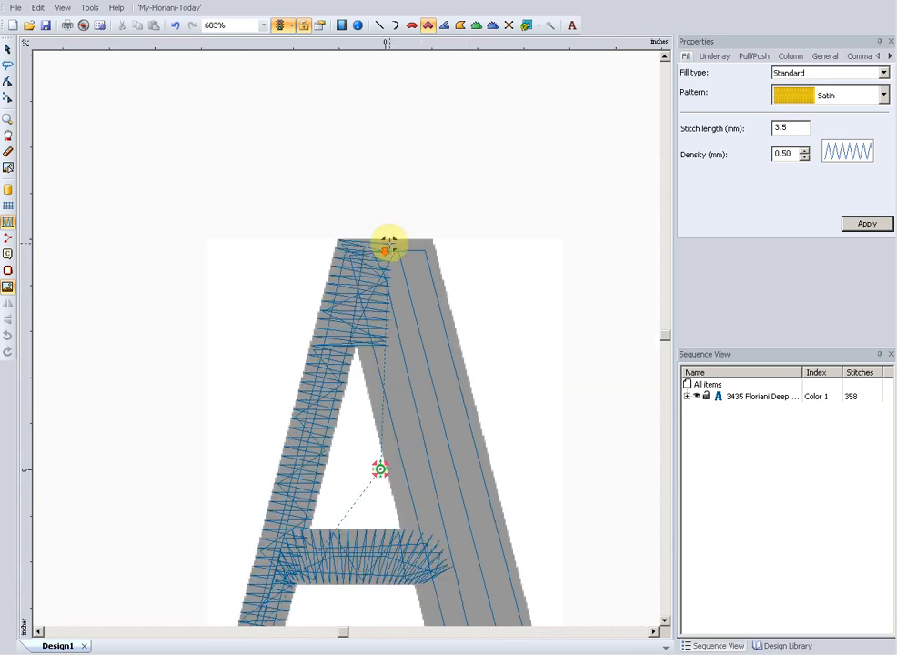
{"action": "left_click", "coordinate": [665, 619]}
{"action": "left_click", "coordinate": [665, 620]}
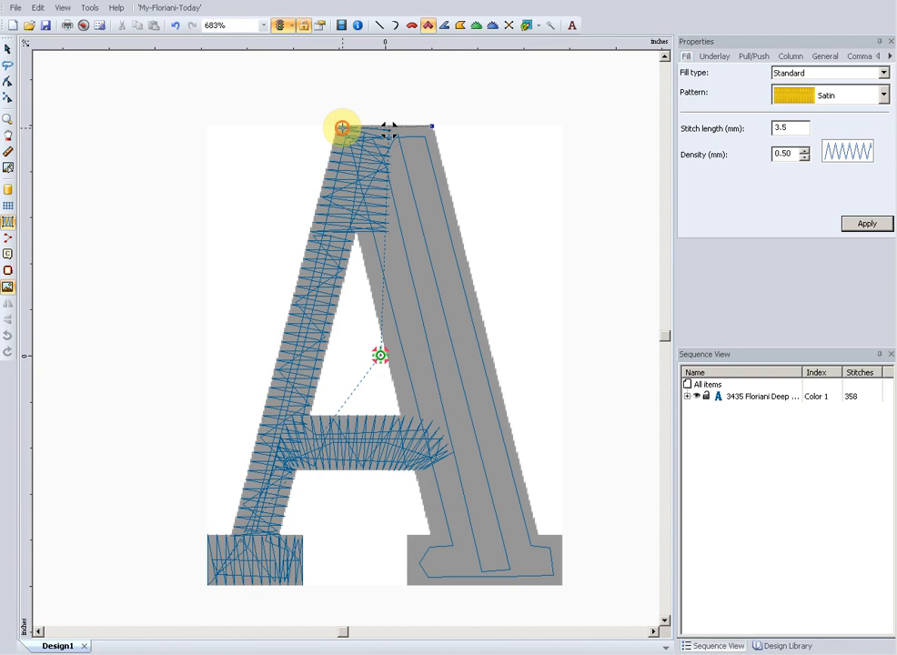
{"action": "mouse_move", "coordinate": [342, 128]}
{"action": "left_mouse_down"}
{"action": "mouse_move", "coordinate": [397, 382]}
{"action": "mouse_move", "coordinate": [462, 530]}
{"action": "mouse_move", "coordinate": [539, 538]}
{"action": "mouse_move", "coordinate": [527, 499]}
{"action": "left_mouse_up"}
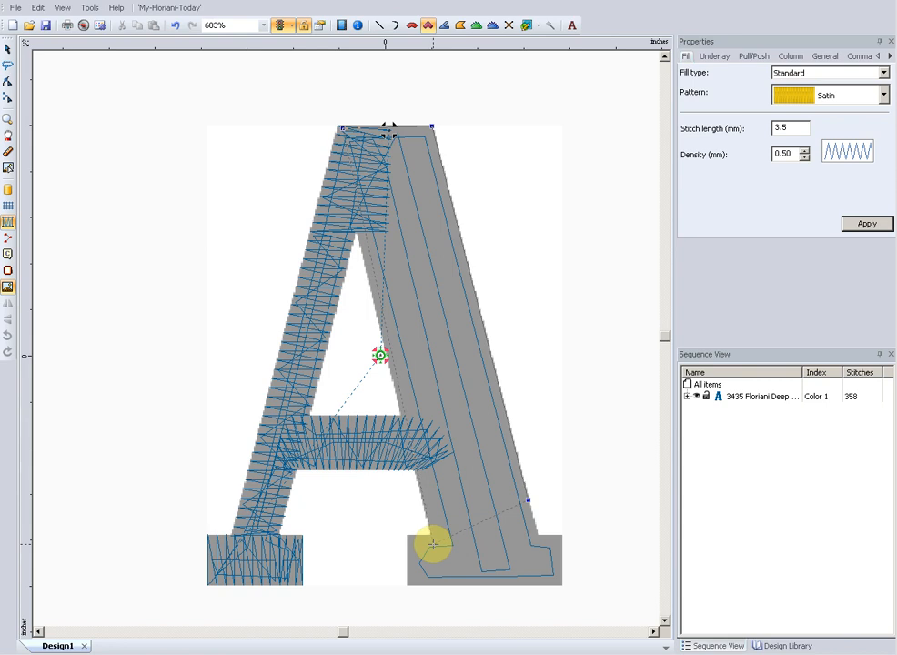
{"action": "left_click", "coordinate": [433, 544]}
{"action": "left_click", "coordinate": [537, 526]}
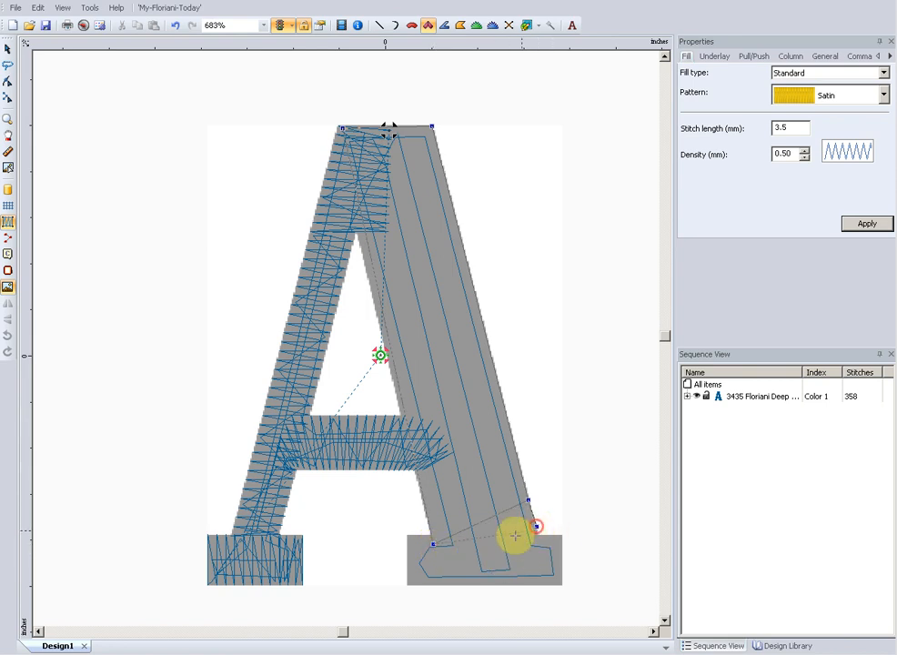
{"action": "left_click", "coordinate": [484, 562]}
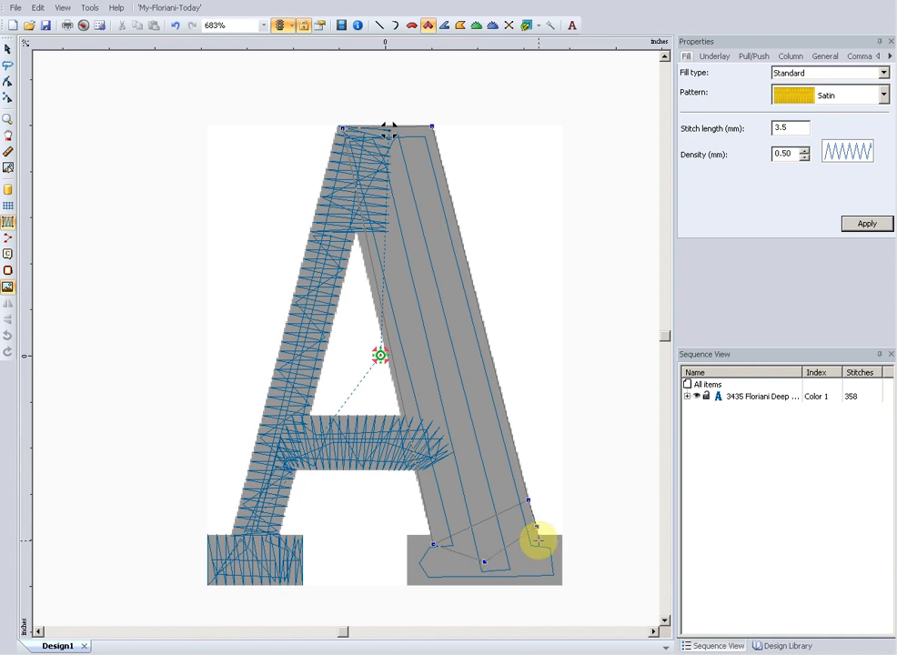
{"action": "left_click", "coordinate": [538, 540]}
{"action": "key", "text": "Return"}
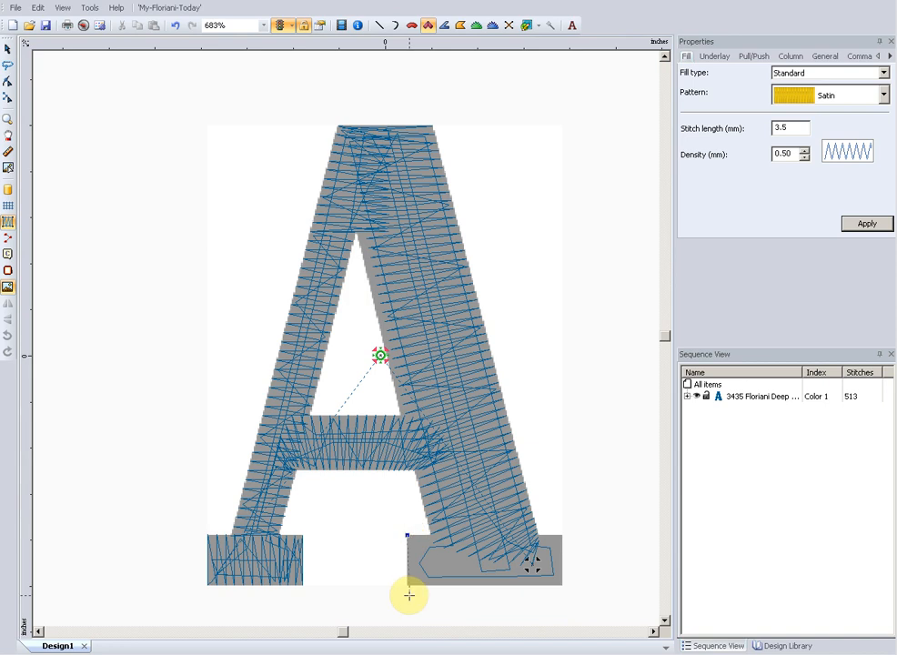
Create a satin column across the right foot, from its left edge to its right edge
{"action": "mouse_move", "coordinate": [408, 582]}
{"action": "left_mouse_down"}
{"action": "mouse_move", "coordinate": [567, 527]}
{"action": "mouse_move", "coordinate": [561, 535]}
{"action": "left_mouse_up"}
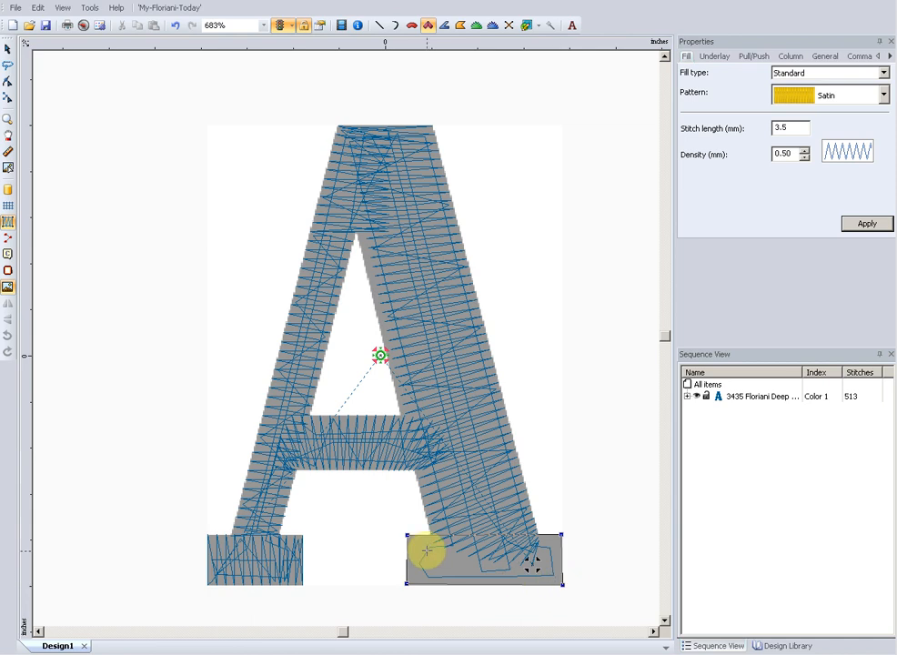
{"action": "key", "text": "Return"}
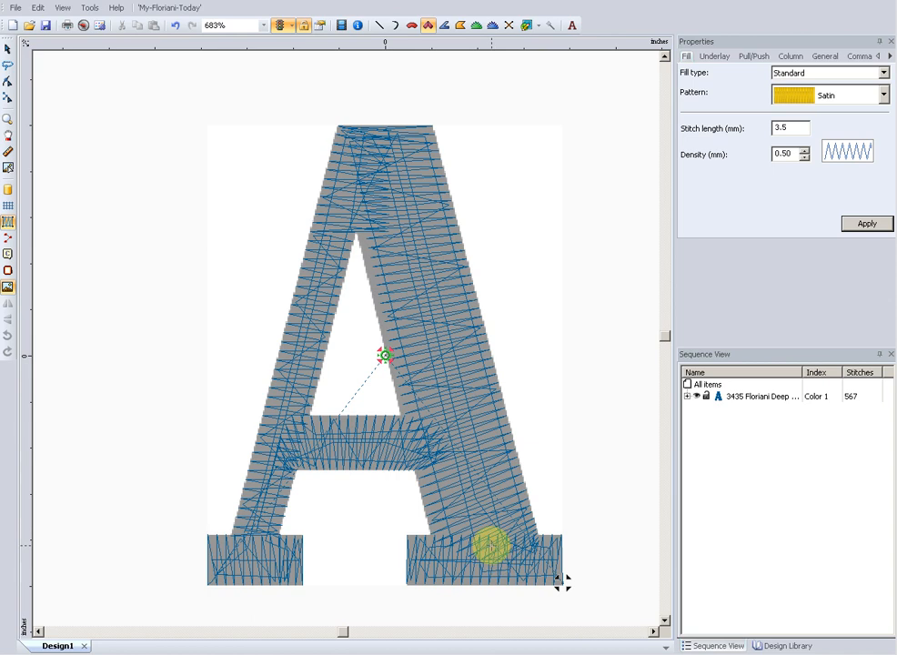
Examine the finished stitching up close at the right leg and foot, the crossbar and the inner triangle, and across the whole letter
{"action": "scroll", "coordinate": [491, 545], "scroll_direction": "up", "scroll_amount": 1}
{"action": "left_click", "coordinate": [666, 620]}
{"action": "left_click", "coordinate": [667, 619]}
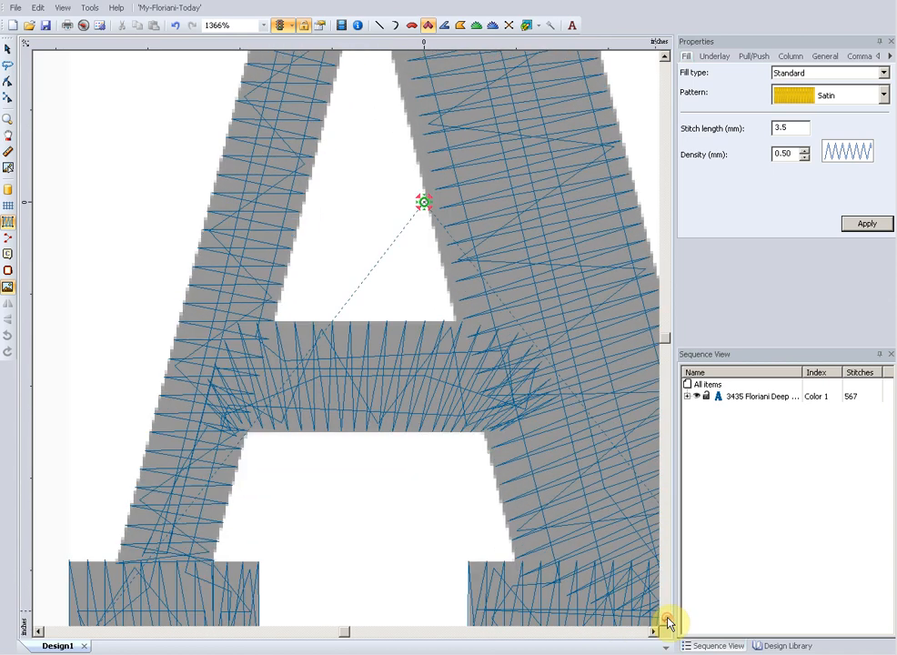
{"action": "left_click", "coordinate": [665, 620]}
{"action": "left_click", "coordinate": [654, 631]}
{"action": "left_click", "coordinate": [654, 630]}
{"action": "left_click", "coordinate": [654, 630]}
{"action": "left_click", "coordinate": [654, 630]}
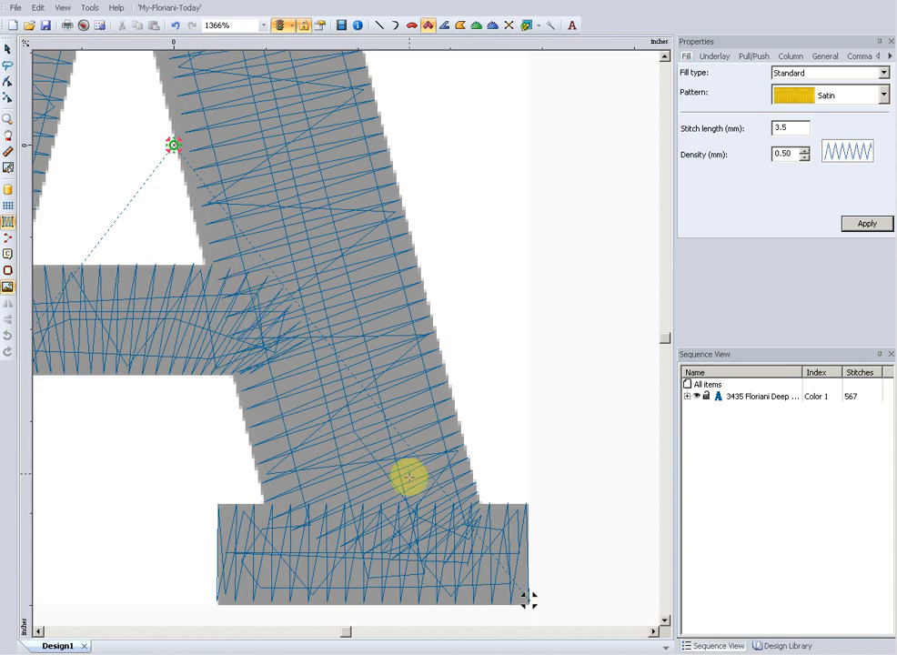
{"action": "key", "text": "minus"}
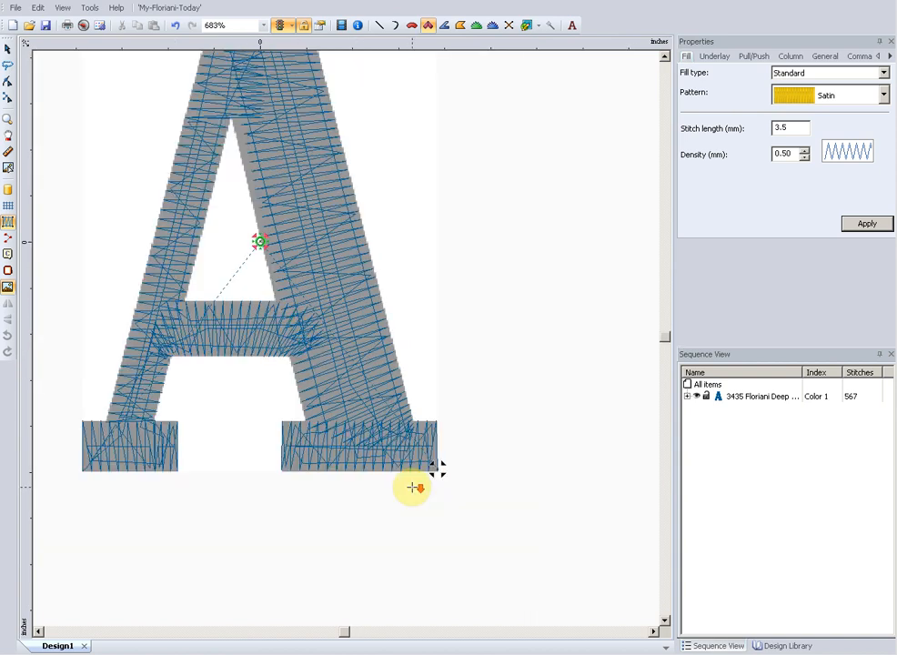
{"action": "left_click", "coordinate": [664, 57]}
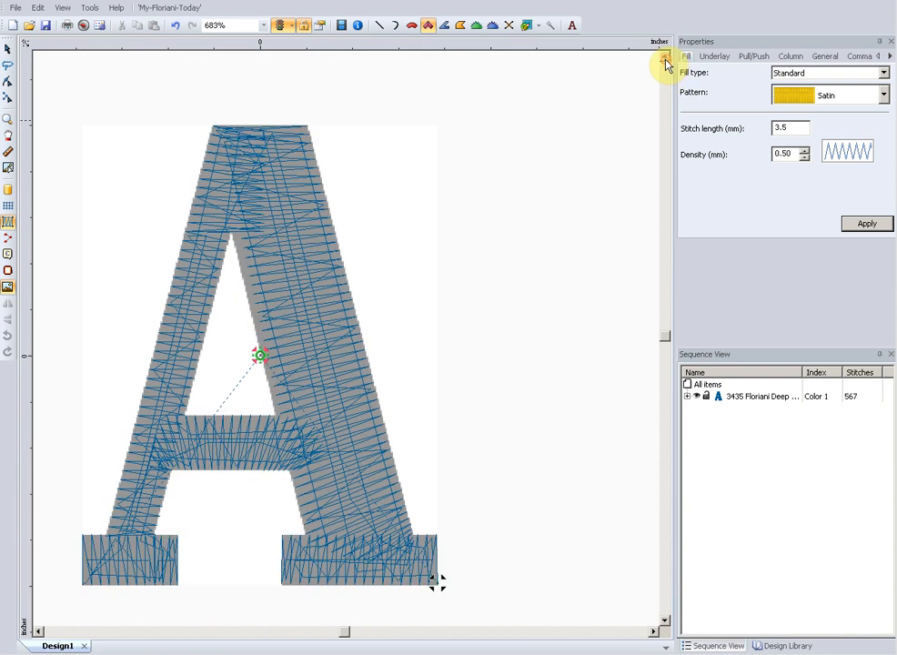
{"action": "left_click", "coordinate": [41, 631]}
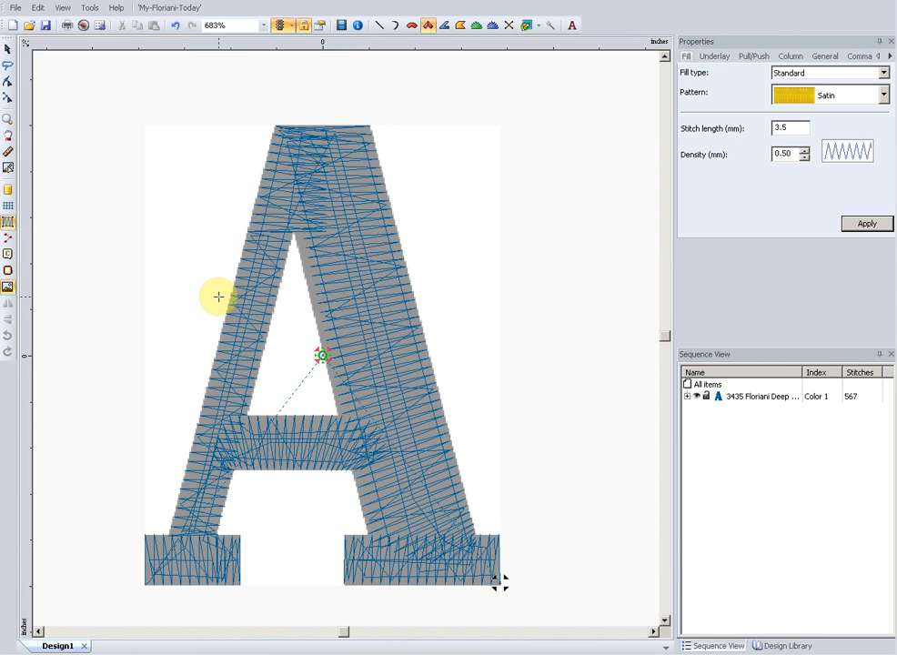
{"action": "key", "text": "plus"}
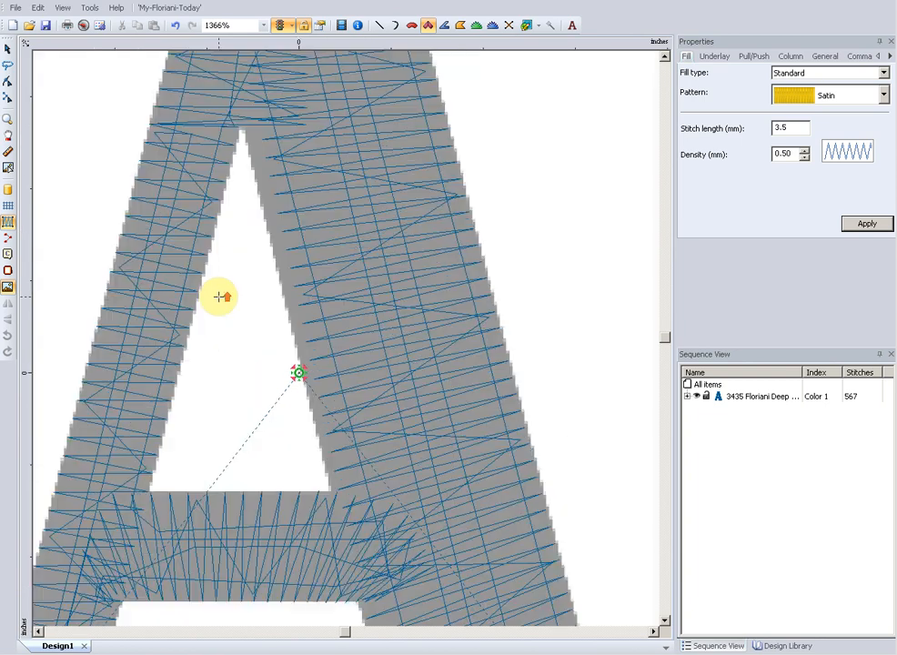
{"action": "key", "text": "minus"}
{"action": "key", "text": "minus"}
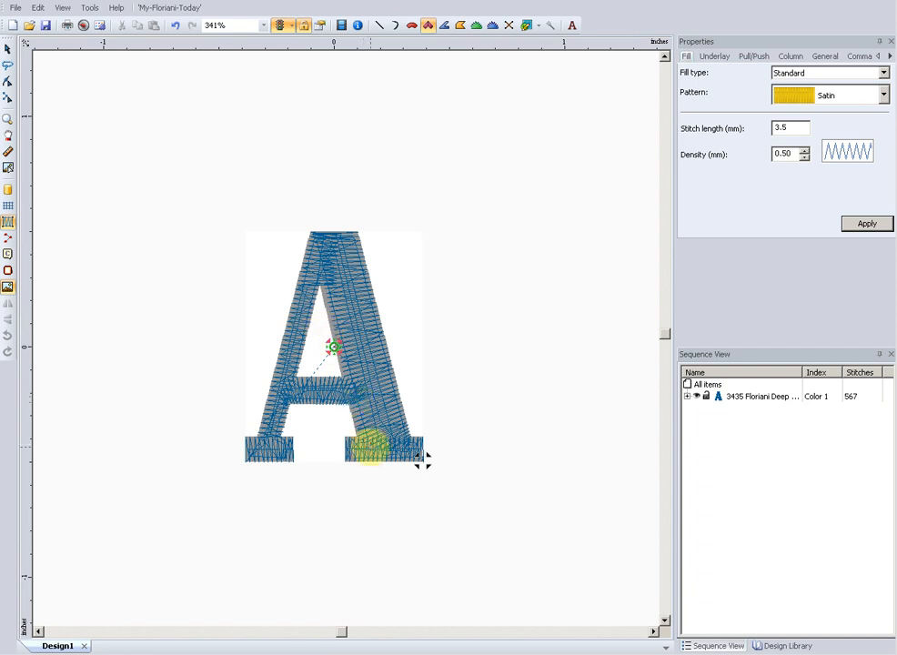
{"action": "key", "text": "plus"}
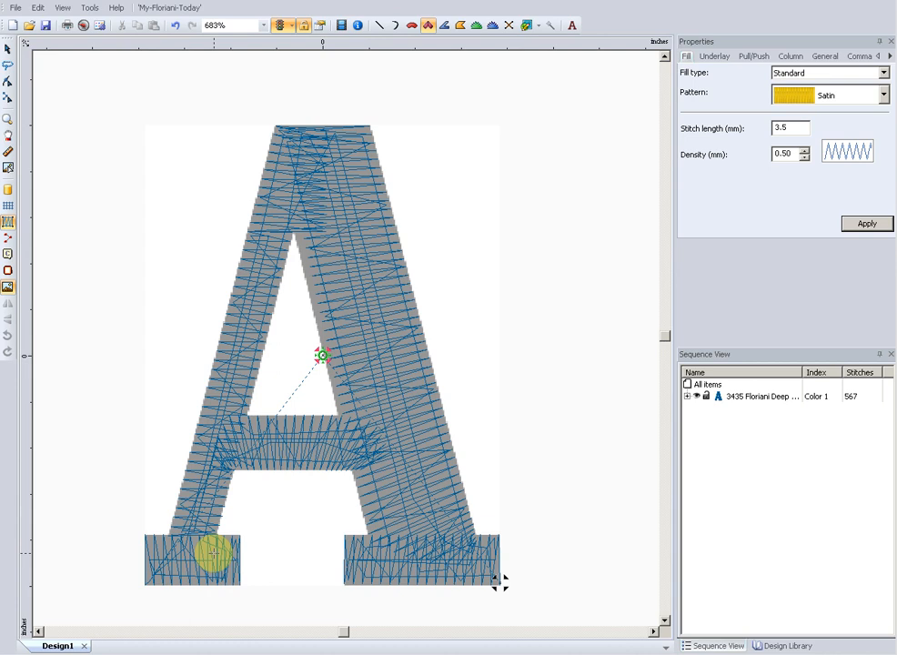
Select all segments of the letter and apply a satin density of 0.38 mm
{"action": "left_click", "coordinate": [8, 48]}
{"action": "left_click_drag", "start_coordinate": [92, 98], "coordinate": [552, 600]}
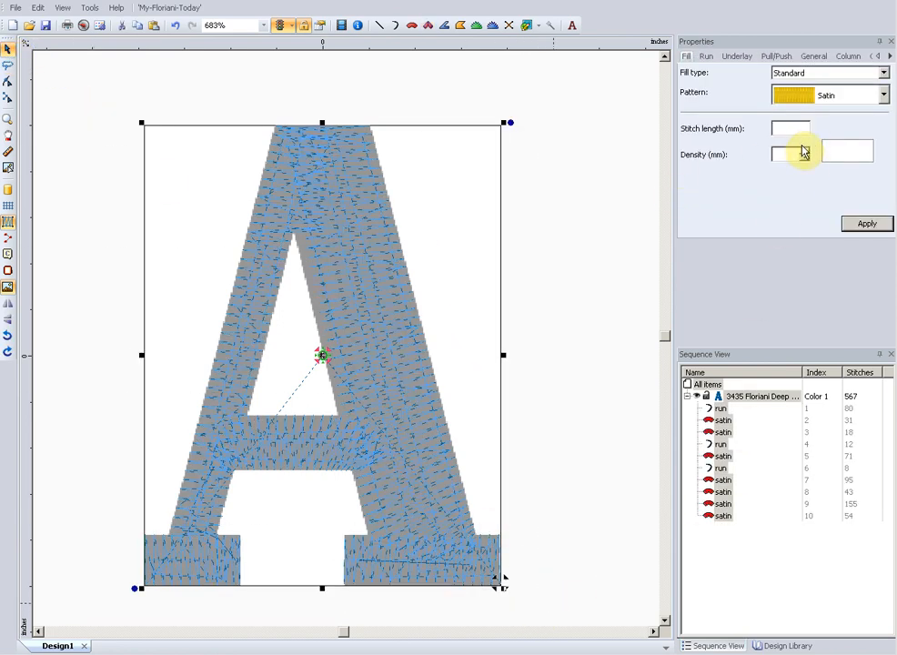
{"action": "left_click", "coordinate": [804, 152]}
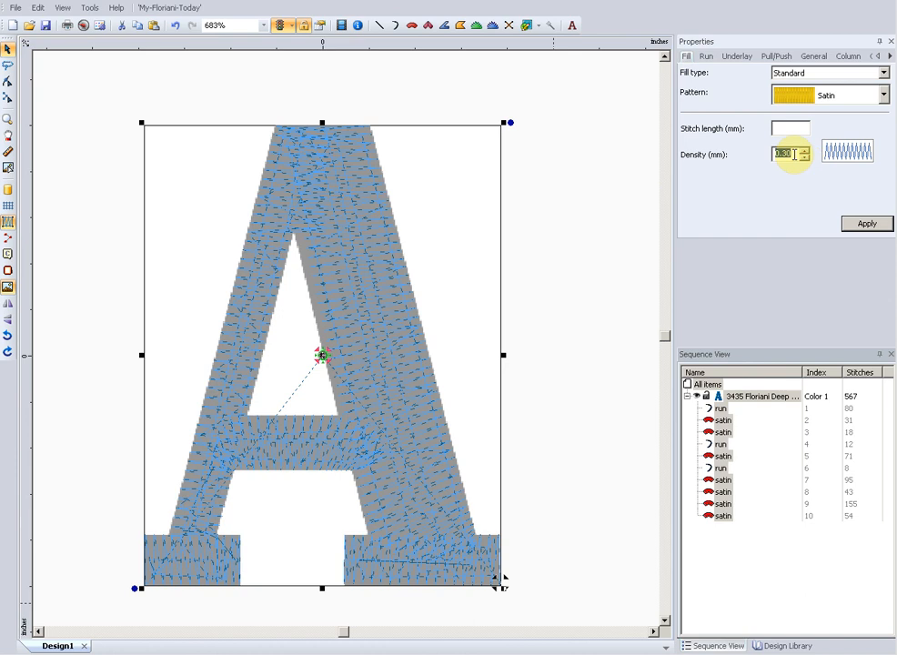
{"action": "type", "text": ".38"}
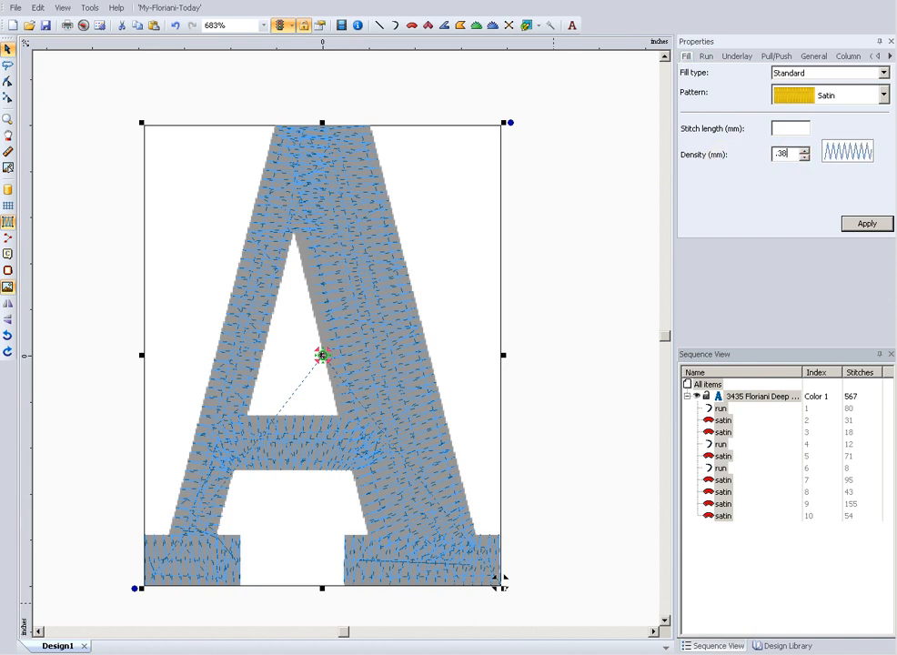
{"action": "left_click", "coordinate": [860, 223]}
{"action": "left_click", "coordinate": [540, 229]}
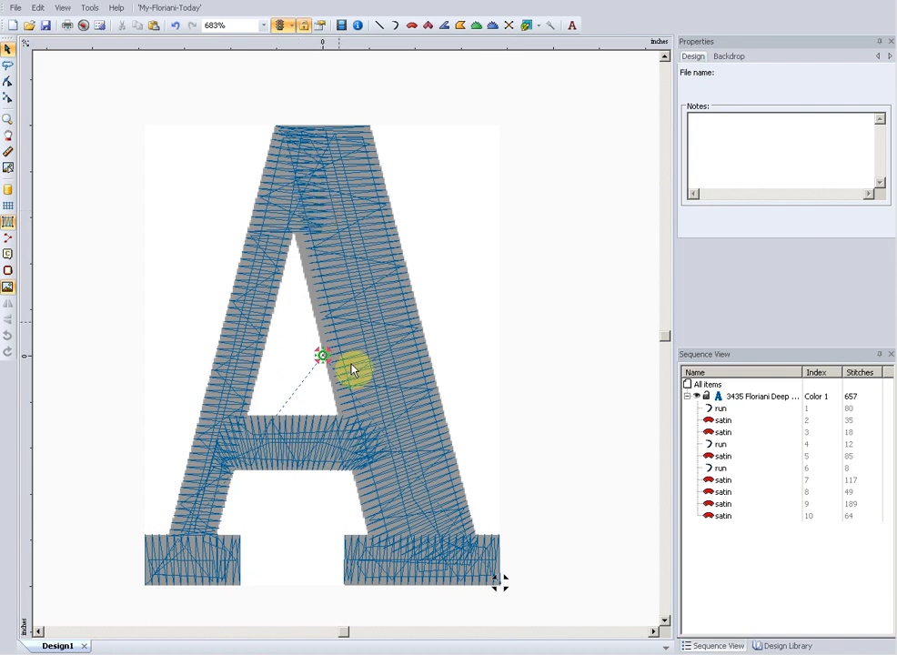
Show the letter as a 3D stitch rendering and inspect the satin coverage around the inner triangle and crossbar
{"action": "key", "text": "minus"}
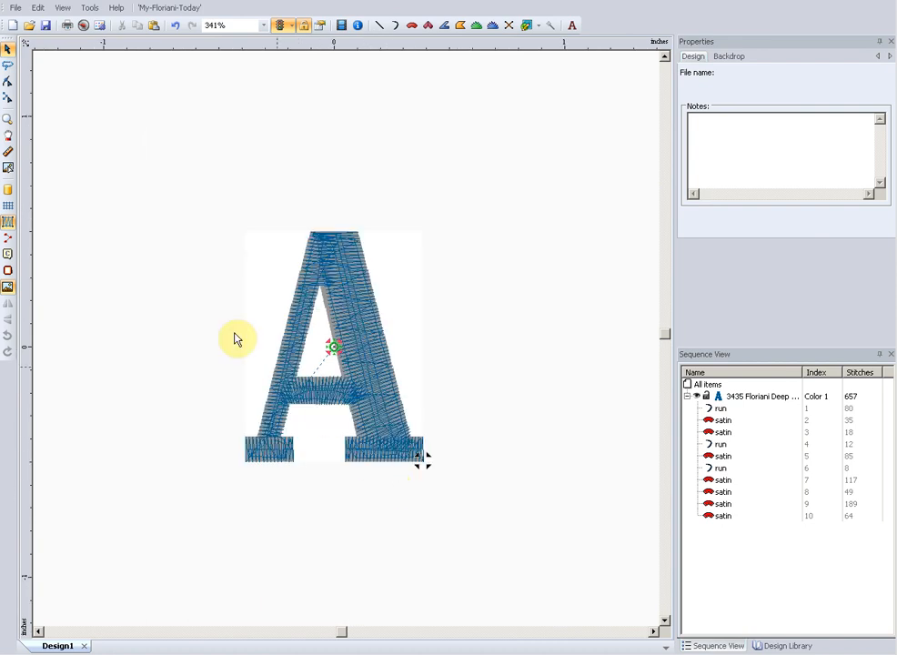
{"action": "left_click", "coordinate": [10, 188]}
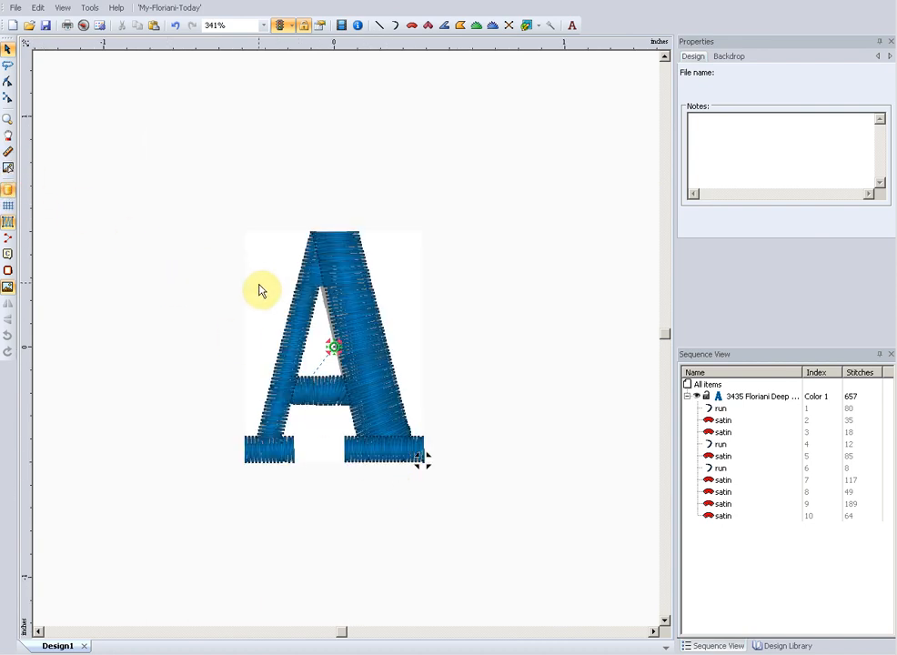
{"action": "key", "text": "plus"}
{"action": "key", "text": "plus"}
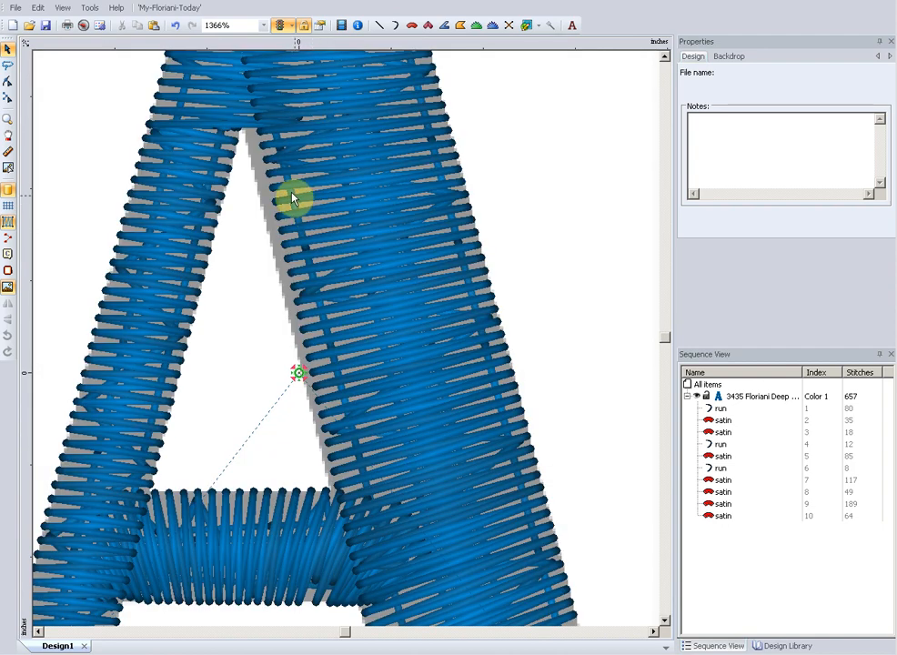
{"action": "key", "text": "minus"}
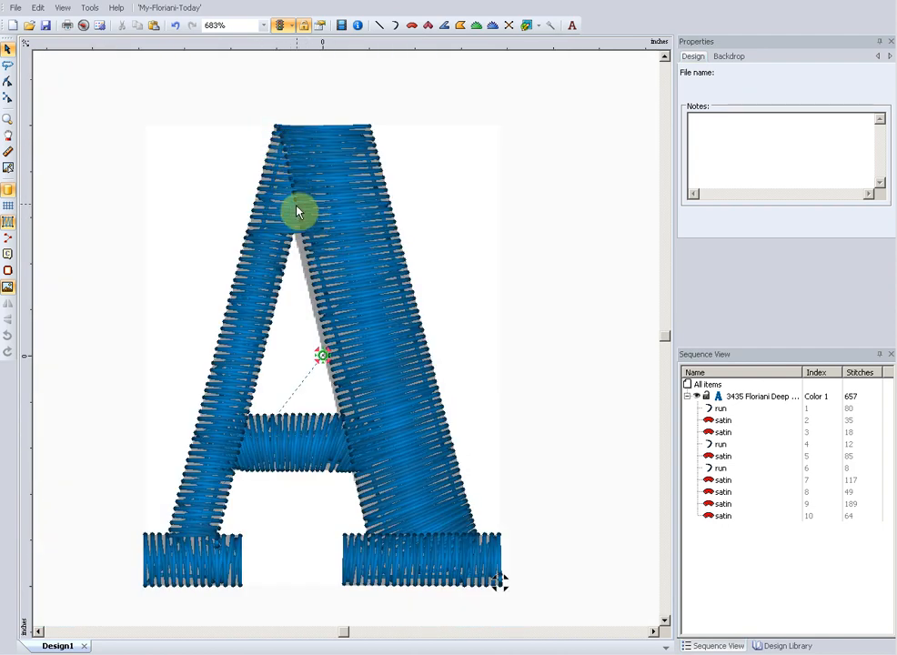